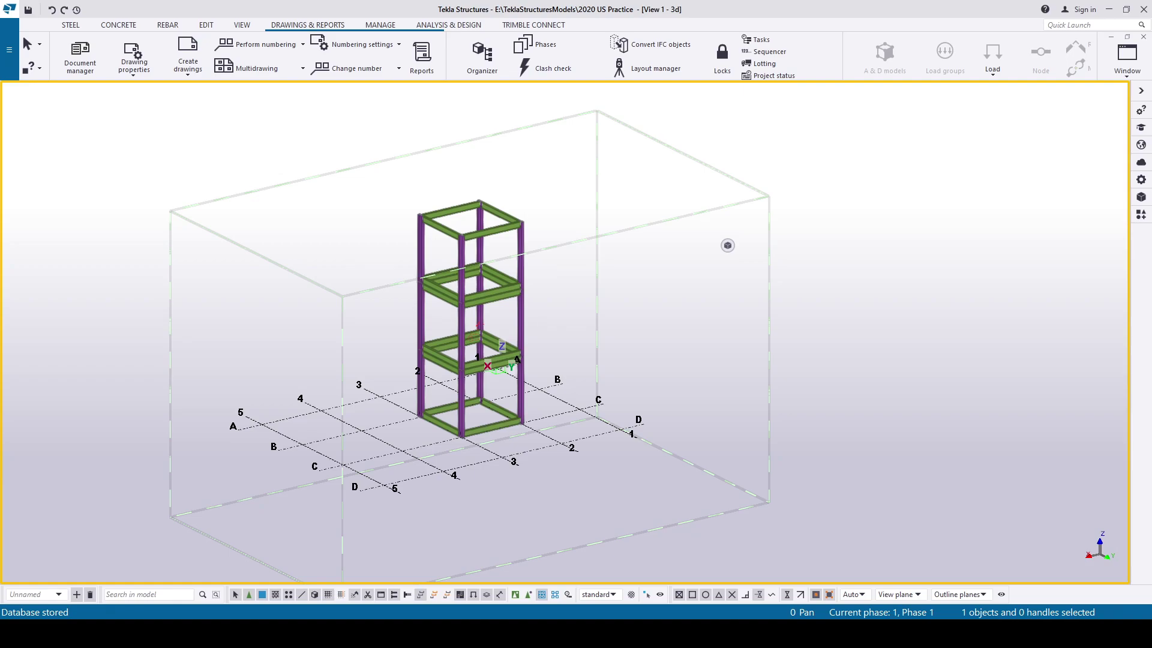
Select the whole steel frame and create the 350 Assembly list report from the selected objects, replacing the existing file.
{"action": "middle_click_drag", "start_coordinate": [478, 270], "coordinate": [586, 290]}
{"action": "scroll", "coordinate": [586, 290], "scroll_direction": "up", "scroll_amount": 3}
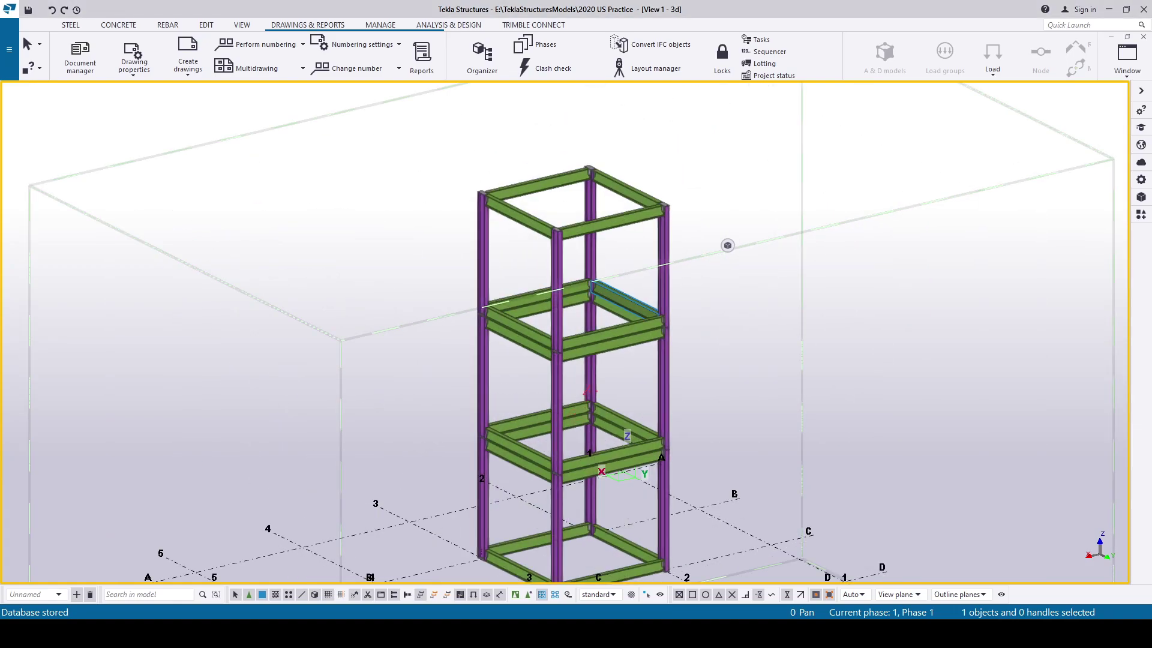
{"action": "scroll", "coordinate": [612, 264], "scroll_direction": "down", "scroll_amount": 4}
{"action": "left_click_drag", "start_coordinate": [509, 196], "coordinate": [687, 429]}
{"action": "middle_click_drag", "start_coordinate": [686, 428], "coordinate": [640, 482]}
{"action": "key", "text": "ctrl+b"}
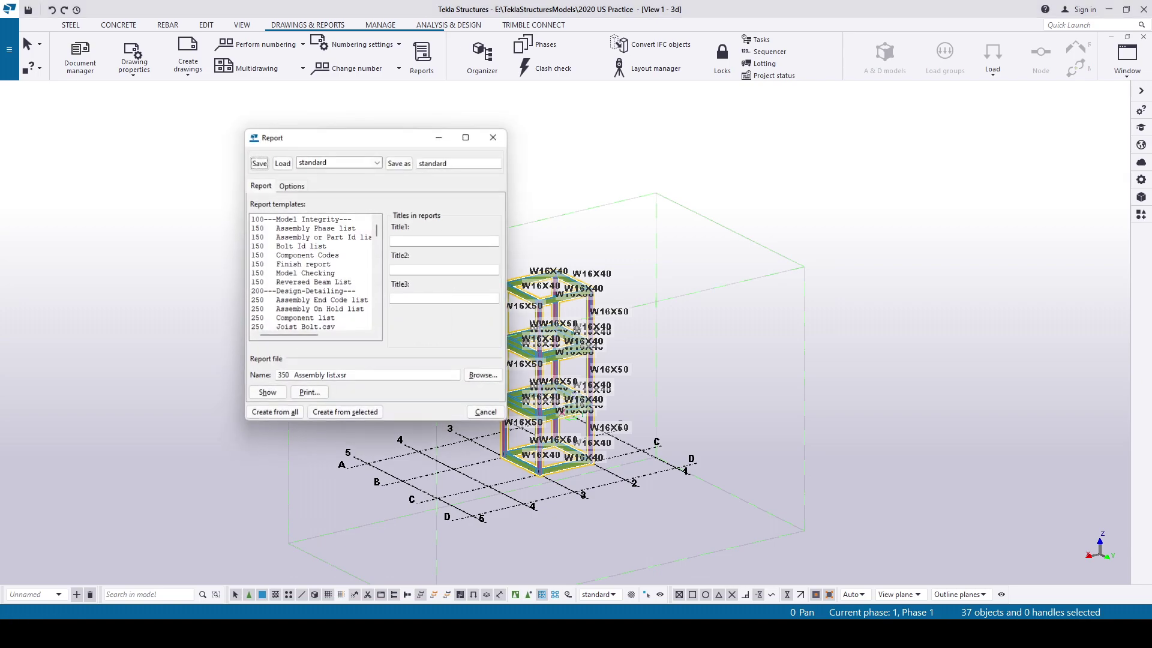
{"action": "left_click", "coordinate": [309, 282]}
{"action": "scroll", "coordinate": [310, 276], "scroll_direction": "down", "scroll_amount": 5}
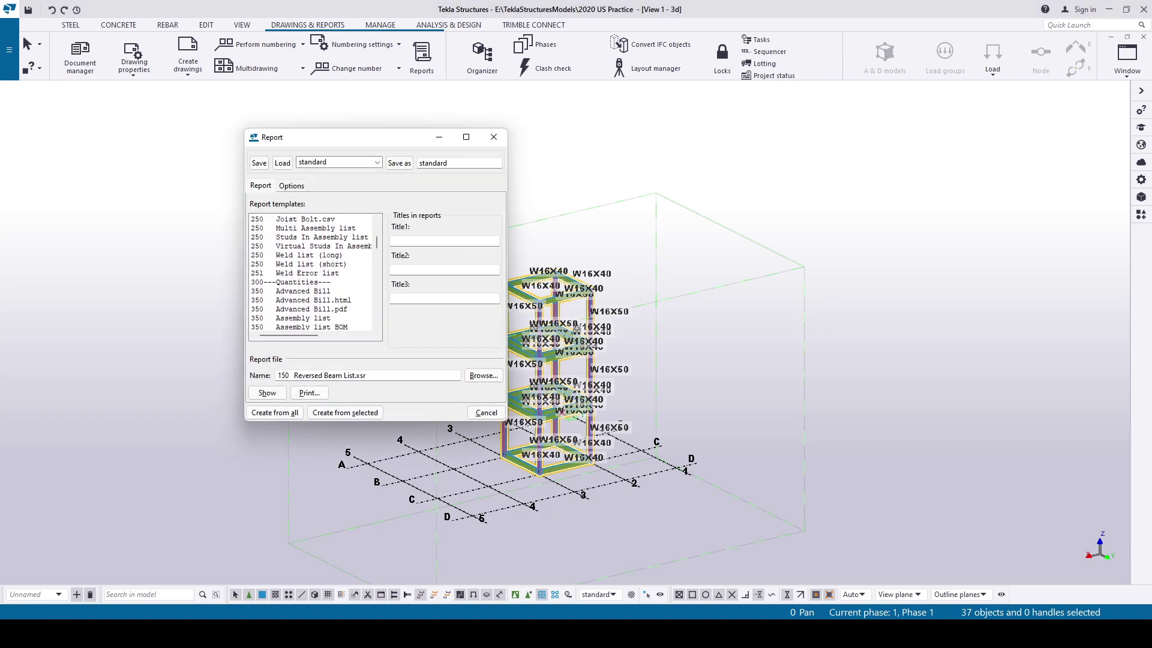
{"action": "left_click", "coordinate": [303, 318]}
{"action": "left_click", "coordinate": [344, 412]}
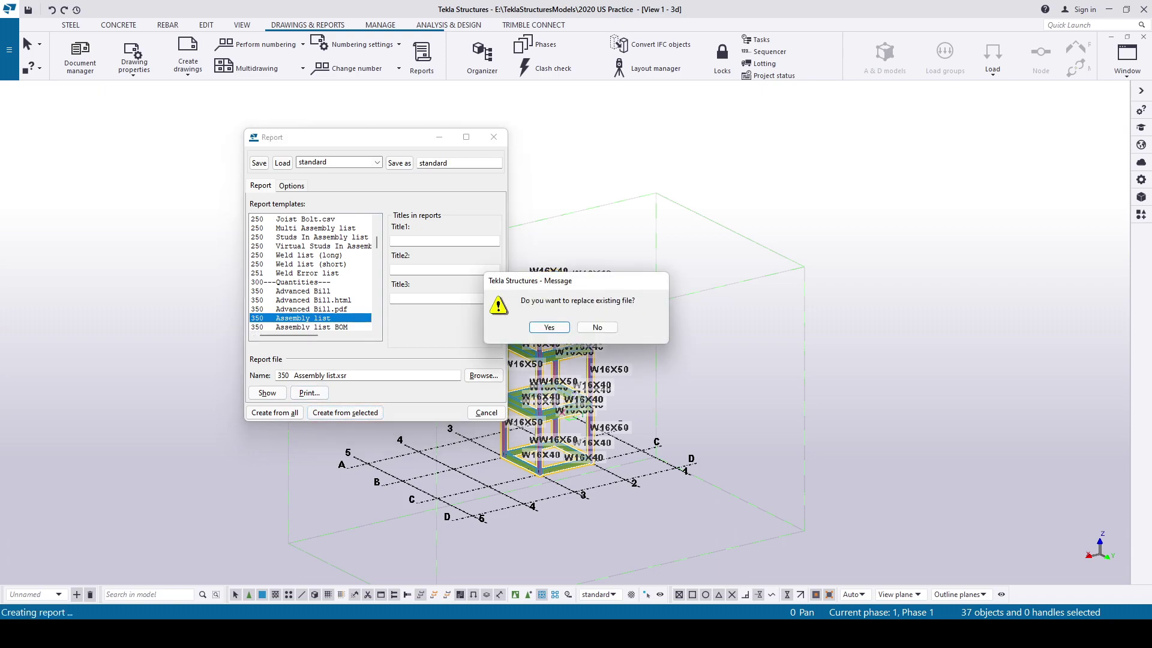
{"action": "key", "text": "Return"}
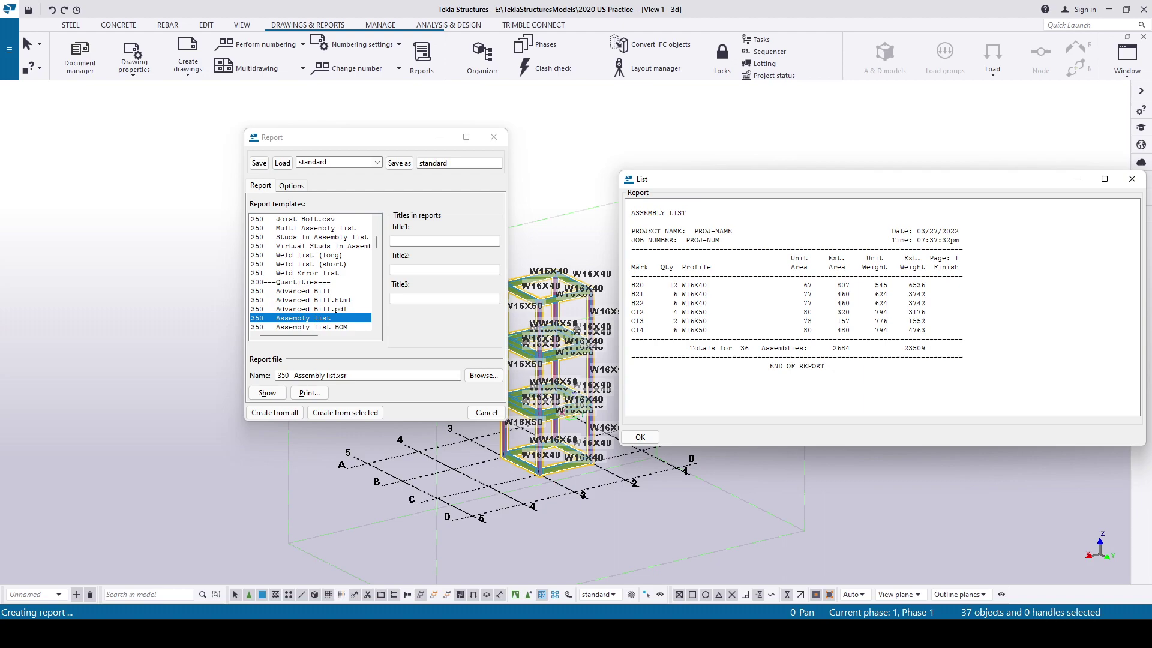
Review the beam and column rows of the assembly list, and close the report windows.
{"action": "left_click_drag", "start_coordinate": [696, 285], "coordinate": [696, 330]}
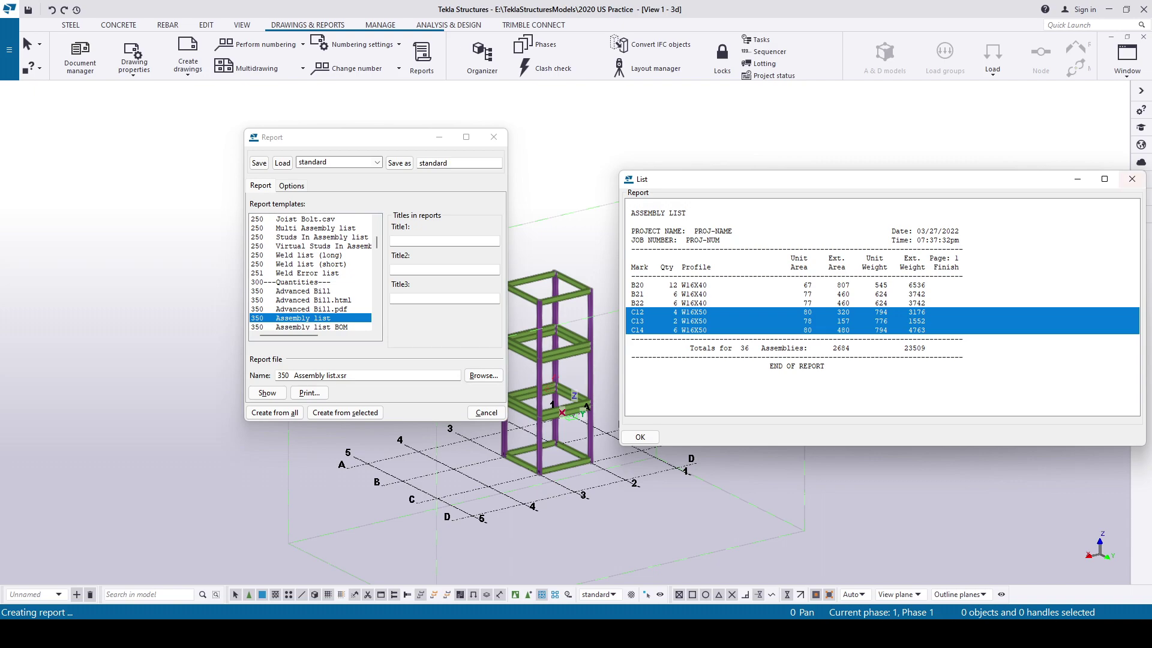
{"action": "left_click", "coordinate": [1132, 179]}
{"action": "left_click", "coordinate": [494, 137]}
Select the columns and beams of the frame's top storey.
{"action": "middle_click_drag", "start_coordinate": [608, 301], "coordinate": [595, 245]}
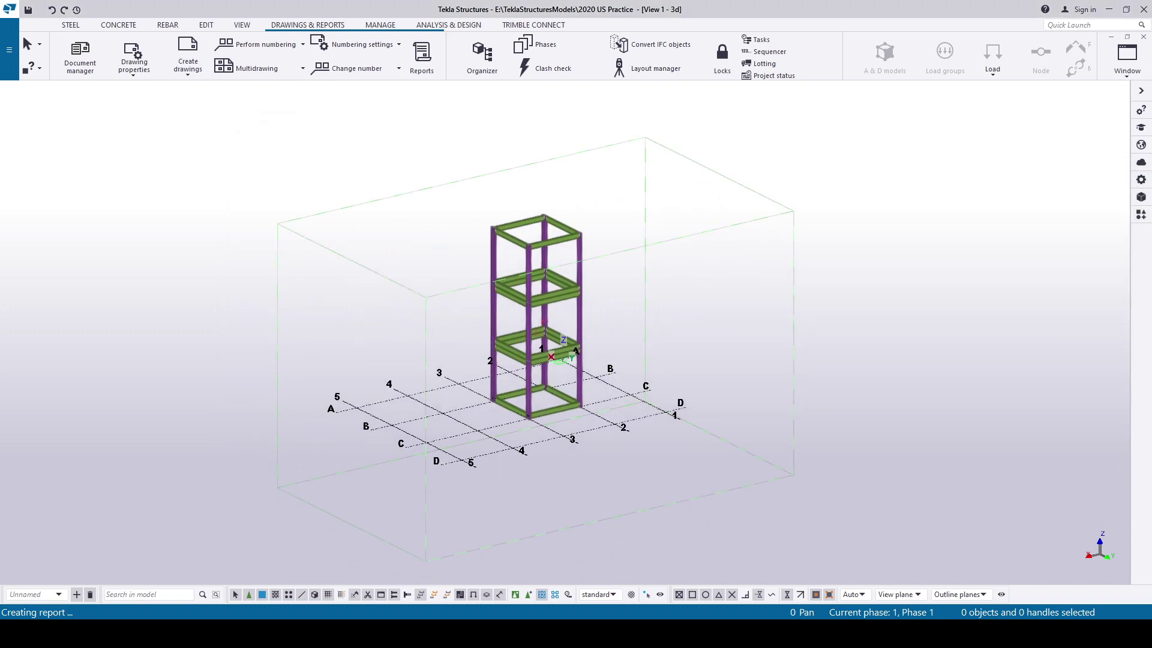
{"action": "scroll", "coordinate": [596, 245], "scroll_direction": "up", "scroll_amount": 2}
{"action": "middle_click_drag", "start_coordinate": [528, 235], "coordinate": [573, 171], "text": "ctrl"}
{"action": "scroll", "coordinate": [586, 295], "scroll_direction": "up", "scroll_amount": 3}
{"action": "left_click", "coordinate": [592, 294]}
{"action": "left_click_drag", "start_coordinate": [387, 312], "coordinate": [277, 187]}
{"action": "scroll", "coordinate": [304, 213], "scroll_direction": "down", "scroll_amount": 4}
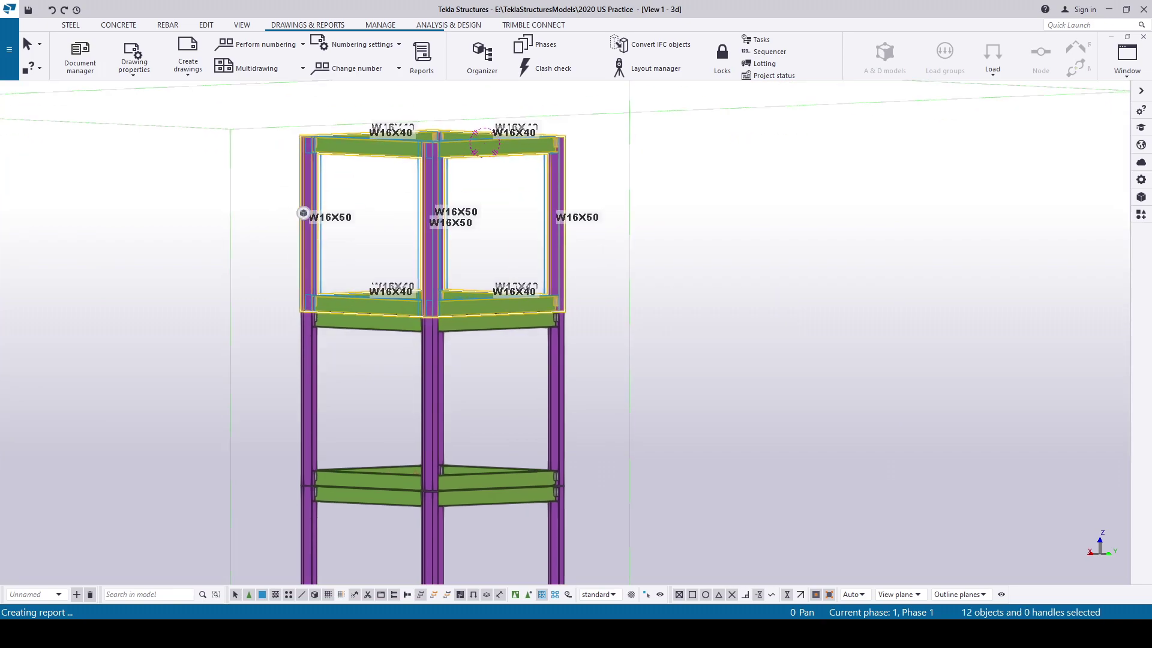
Select the columns and beams of the middle storey and make them into an assembly.
{"action": "left_click_drag", "start_coordinate": [557, 331], "coordinate": [347, 235]}
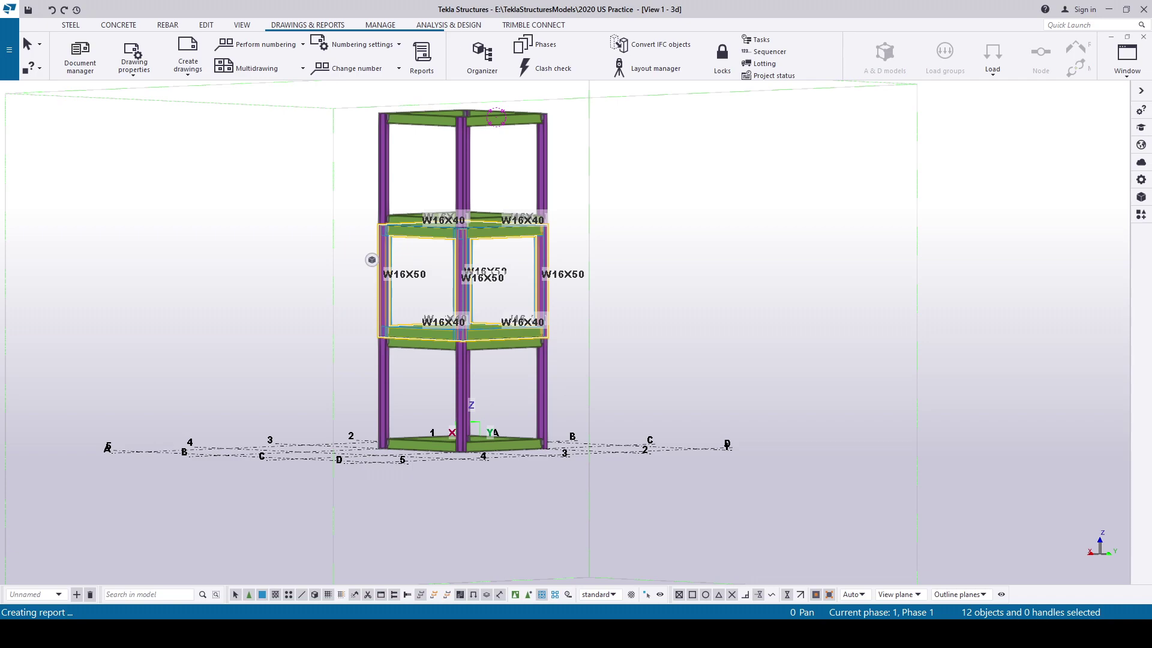
{"action": "scroll", "coordinate": [372, 260], "scroll_direction": "up", "scroll_amount": 2}
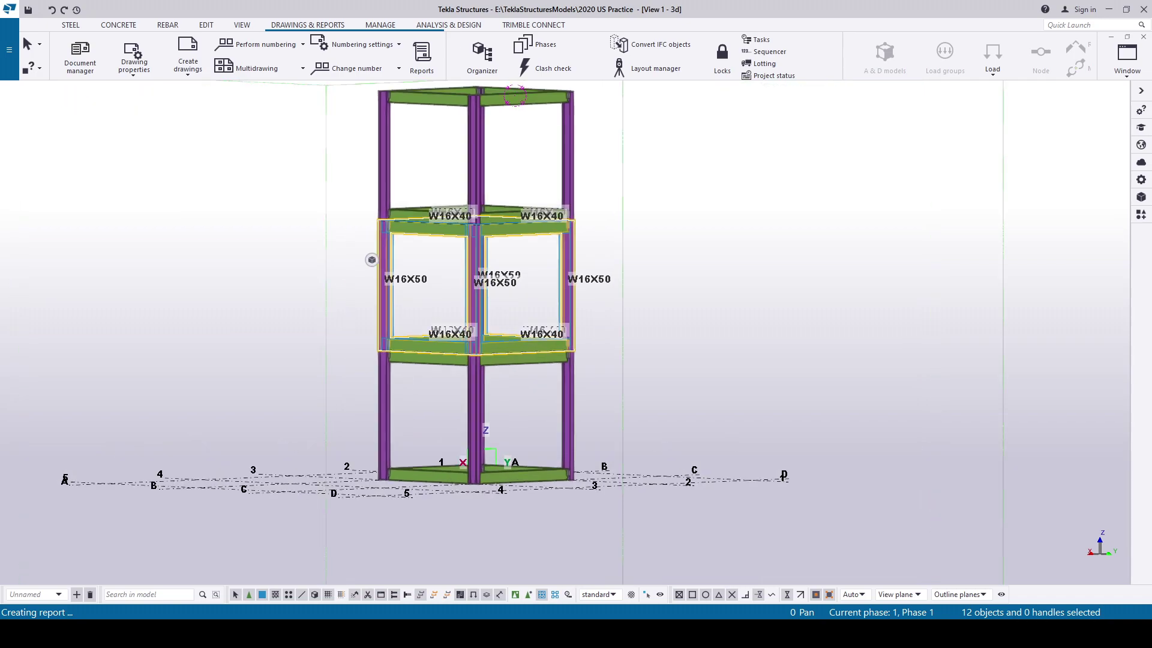
{"action": "middle_click_drag", "start_coordinate": [372, 259], "coordinate": [529, 303], "text": "ctrl"}
{"action": "middle_click_drag", "start_coordinate": [456, 288], "coordinate": [558, 293], "text": "ctrl"}
{"action": "right_click", "coordinate": [591, 294]}
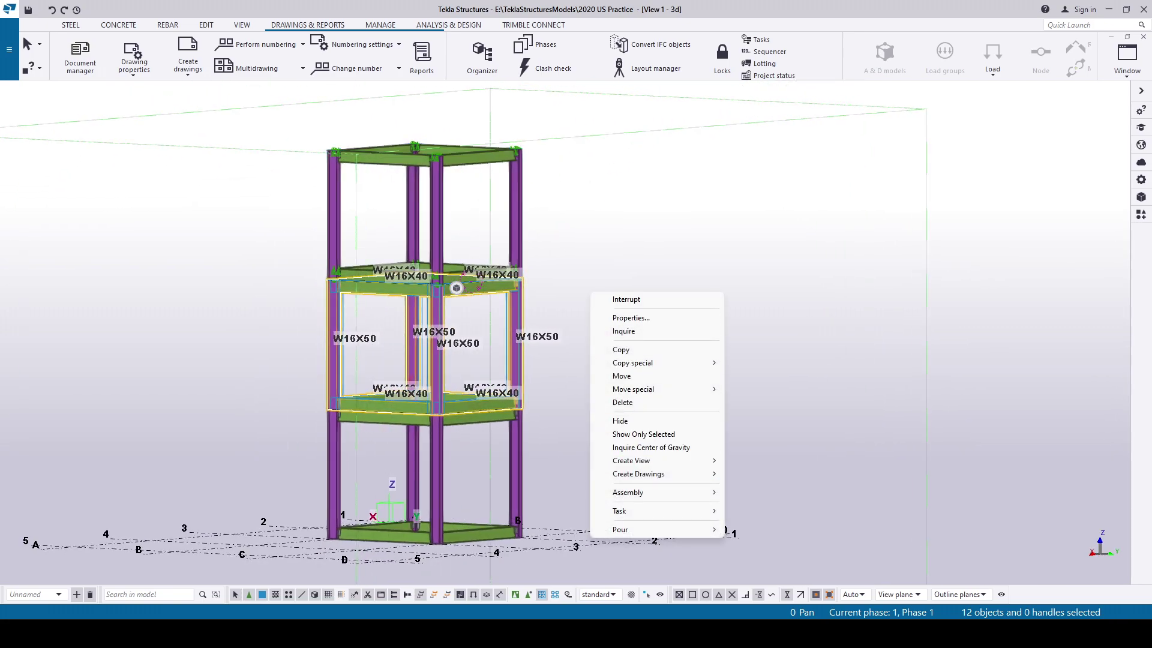
{"action": "mouse_move", "coordinate": [628, 492]}
{"action": "left_click", "coordinate": [775, 492]}
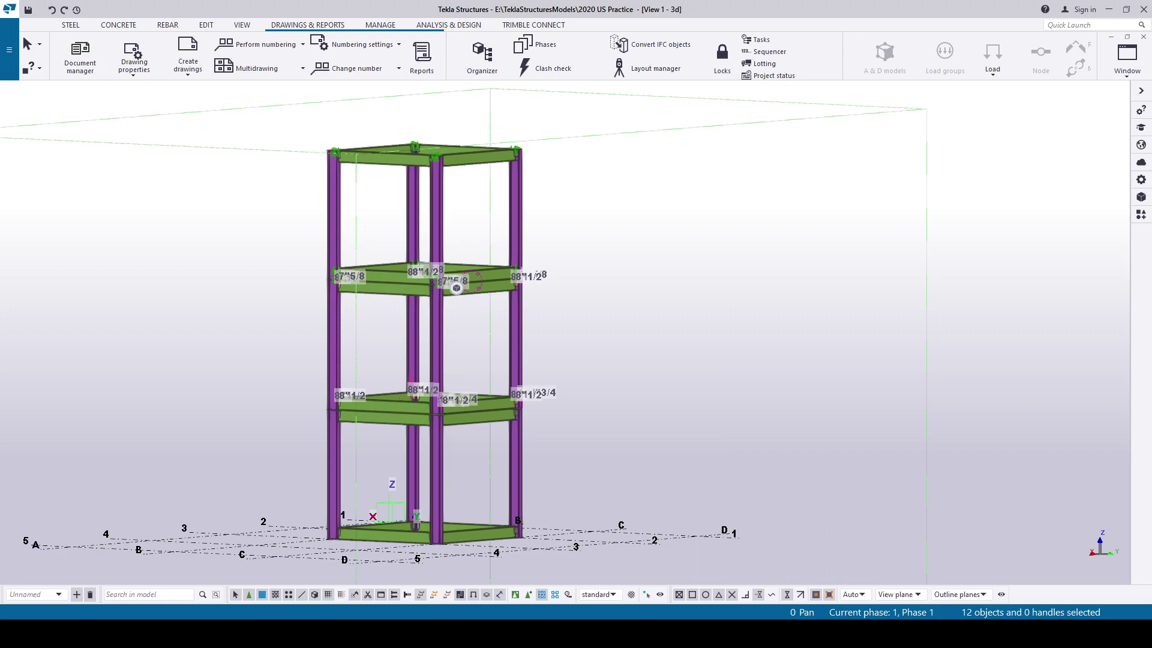
Inquire the middle storey assembly, inspect its position, profile and sub-assemblies, and close the report.
{"action": "right_click", "coordinate": [511, 312]}
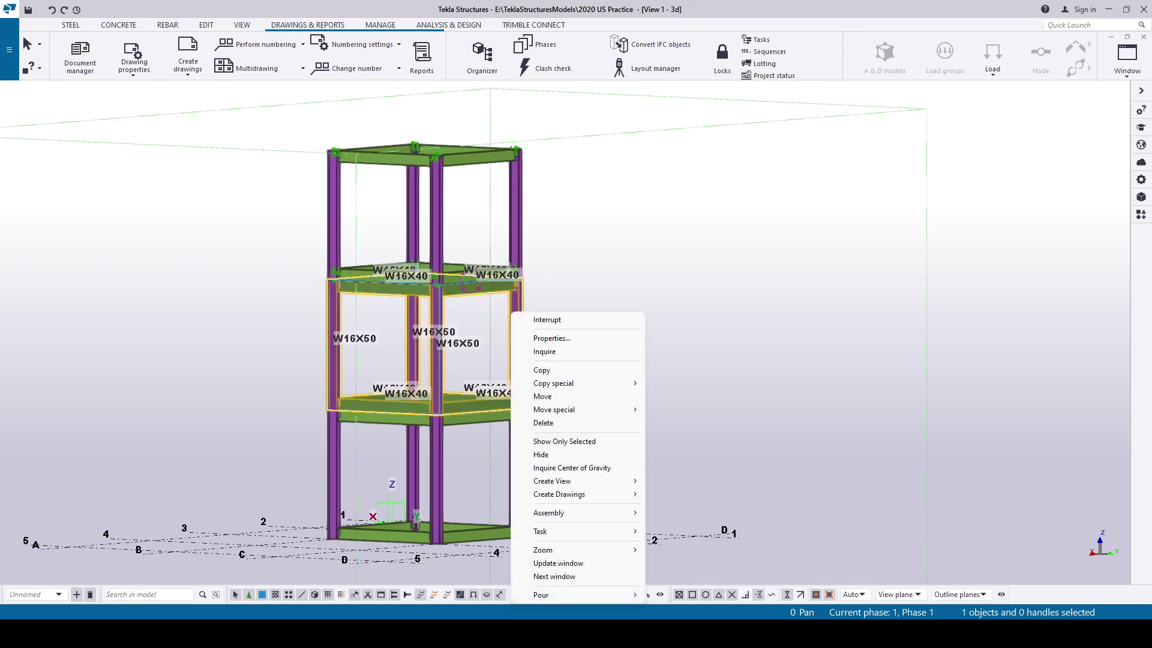
{"action": "left_click", "coordinate": [544, 351]}
{"action": "left_click_drag", "start_coordinate": [252, 260], "coordinate": [991, 179]}
{"action": "scroll", "coordinate": [573, 300], "scroll_direction": "up", "scroll_amount": 2}
{"action": "middle_click_drag", "start_coordinate": [574, 300], "coordinate": [534, 336], "text": "ctrl"}
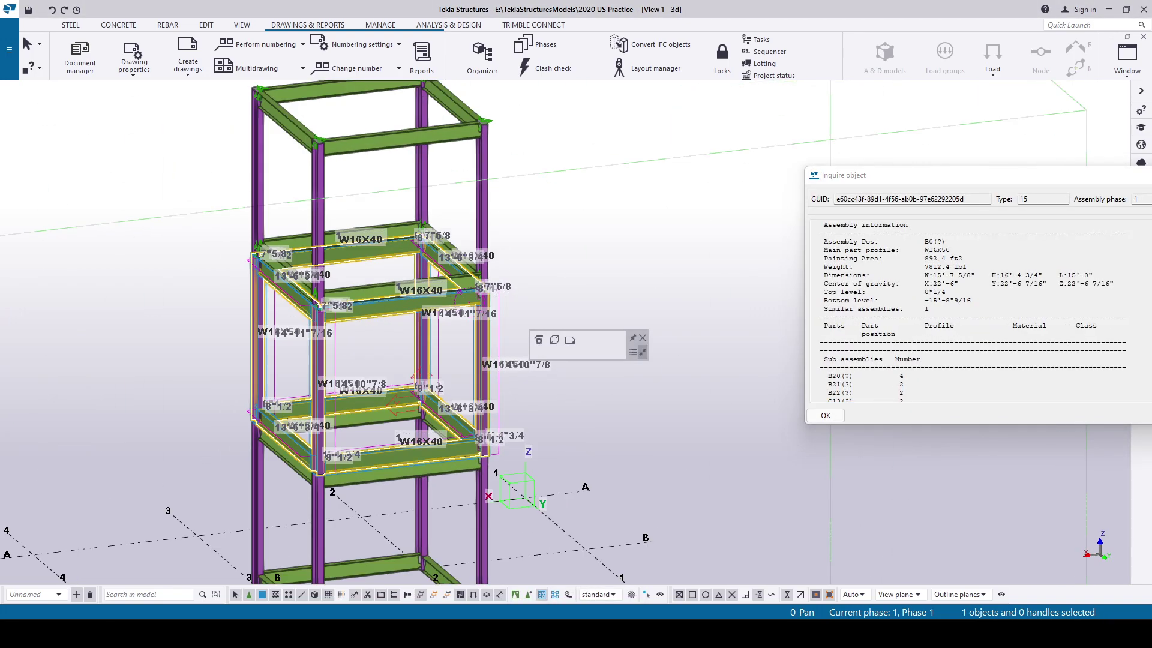
{"action": "left_click_drag", "start_coordinate": [991, 179], "coordinate": [805, 173]}
{"action": "left_click", "coordinate": [484, 198]}
{"action": "left_click", "coordinate": [1085, 173]}
Select the columns and beams of the bottom storey and make them into an assembly.
{"action": "left_click", "coordinate": [482, 216]}
{"action": "scroll", "coordinate": [482, 253], "scroll_direction": "down", "scroll_amount": 2}
{"action": "middle_click_drag", "start_coordinate": [482, 252], "coordinate": [459, 174]}
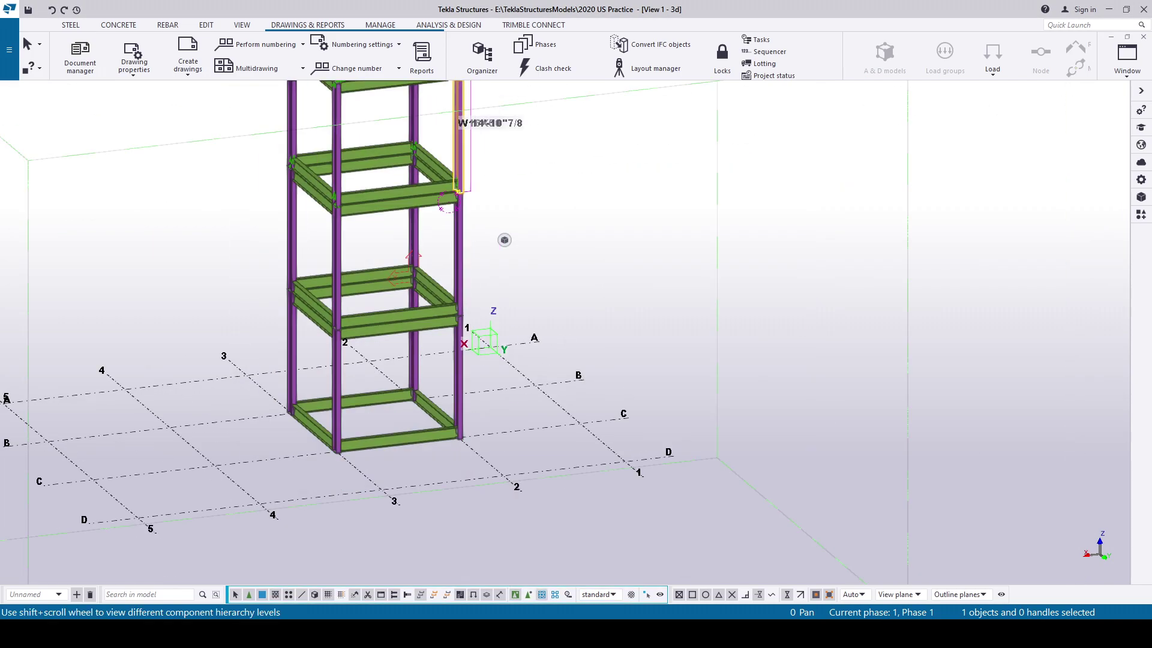
{"action": "mouse_move", "coordinate": [463, 373]}
{"action": "middle_mouse_down", "text": "ctrl"}
{"action": "mouse_move", "coordinate": [459, 324]}
{"action": "mouse_move", "coordinate": [480, 375]}
{"action": "middle_mouse_up", "text": "ctrl"}
{"action": "left_click_drag", "start_coordinate": [485, 435], "coordinate": [229, 322]}
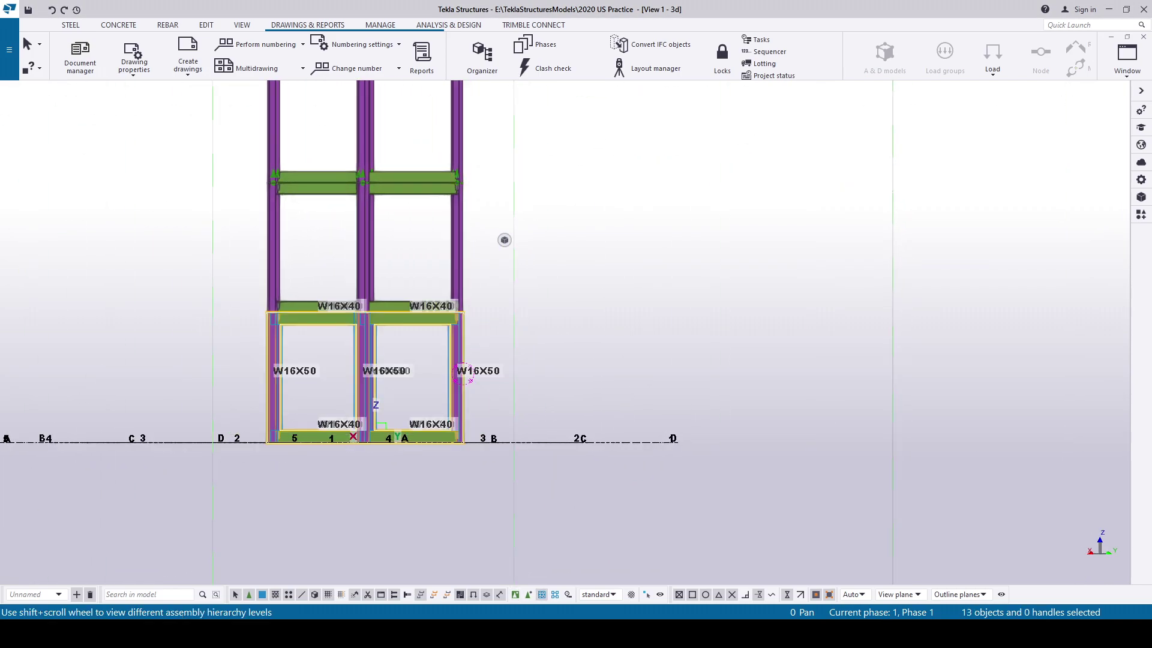
{"action": "right_click", "coordinate": [635, 337]}
{"action": "mouse_move", "coordinate": [702, 537]}
{"action": "left_click", "coordinate": [805, 536]}
{"action": "left_click", "coordinate": [565, 340]}
{"action": "middle_click_drag", "start_coordinate": [565, 339], "coordinate": [600, 401]}
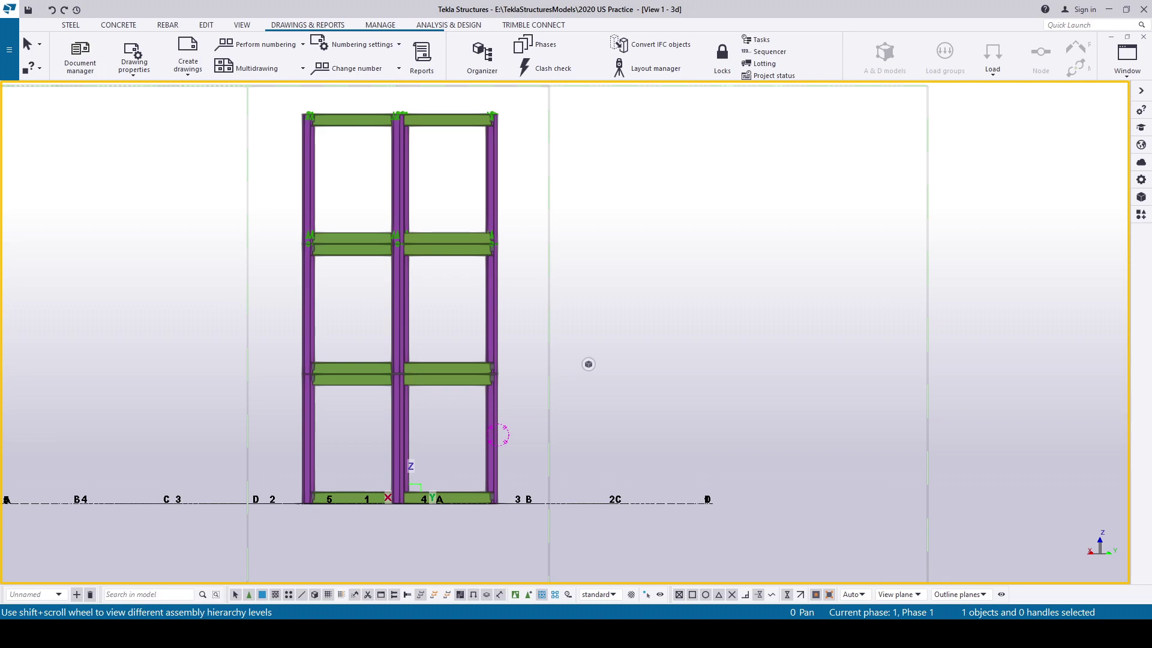
Pick bottom-storey columns and switch the assembly hierarchy level to compare single members with whole storey assemblies.
{"action": "left_click", "coordinate": [496, 441]}
{"action": "middle_click_drag", "start_coordinate": [487, 220], "coordinate": [481, 309], "text": "ctrl"}
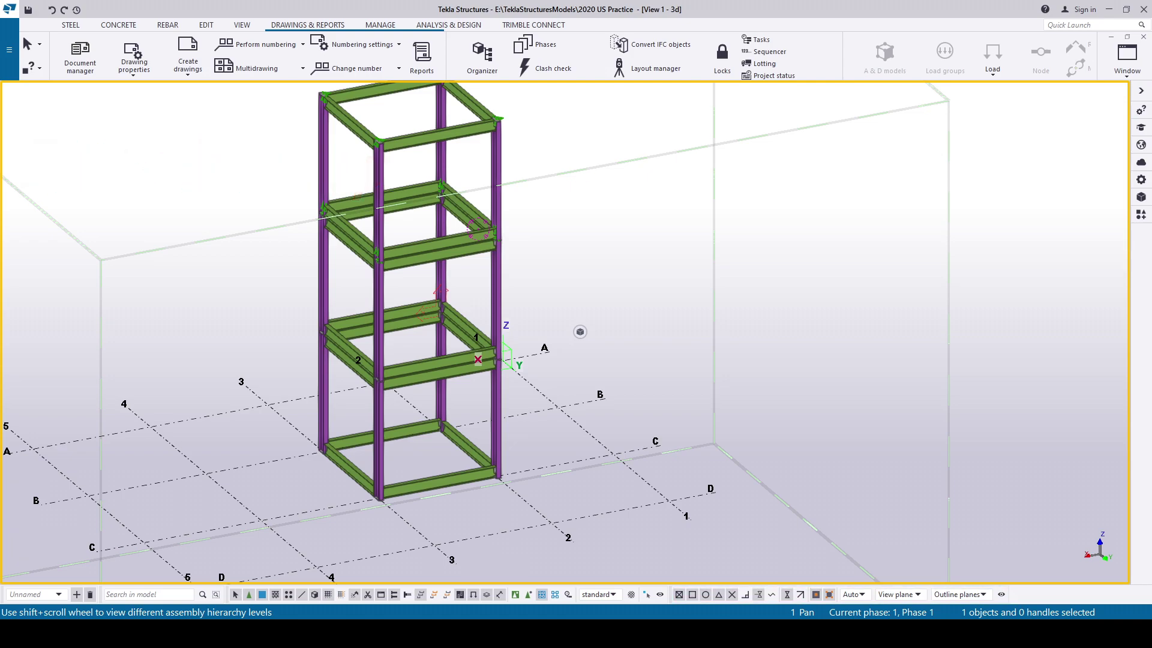
{"action": "left_click", "coordinate": [497, 399]}
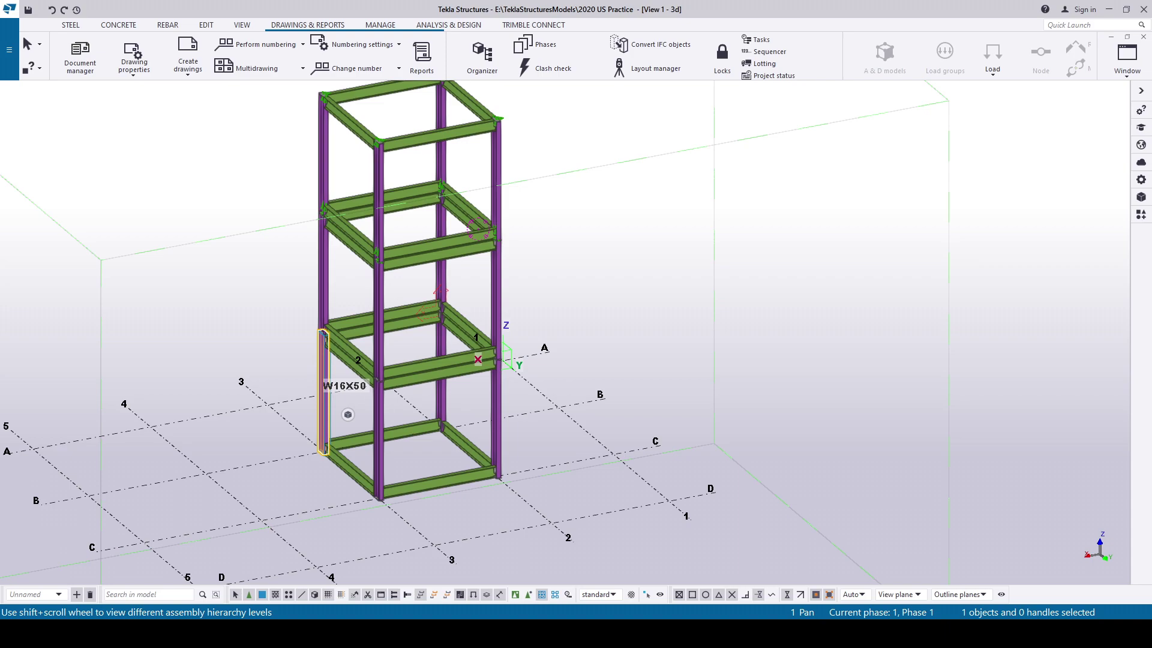
{"action": "scroll", "coordinate": [347, 413], "scroll_direction": "down", "scroll_amount": 1, "text": "shift"}
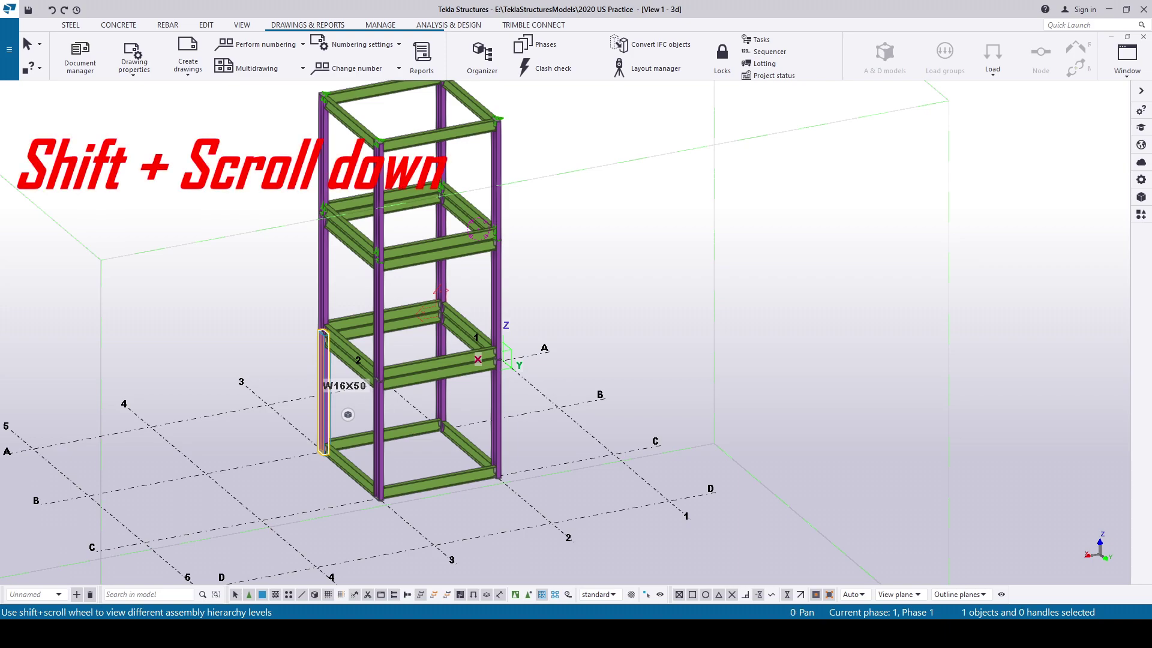
{"action": "scroll", "coordinate": [348, 414], "scroll_direction": "down", "scroll_amount": 1, "text": "shift"}
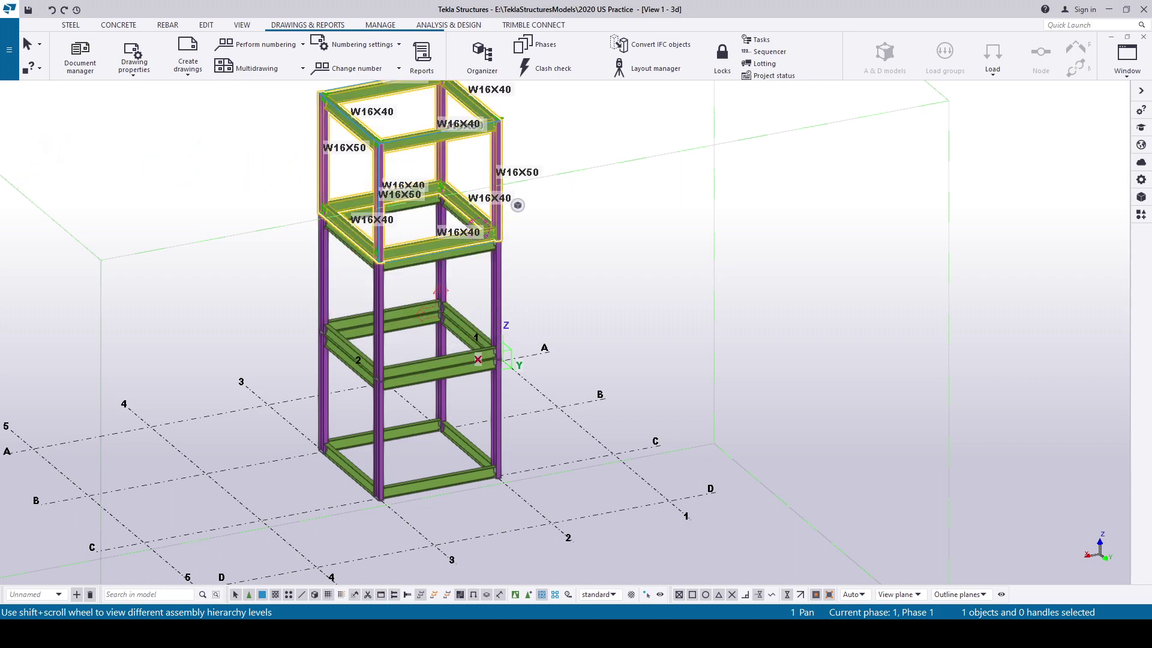
Switch between assembly hierarchy levels at the front bottom beam, from the whole storey down to the single member.
{"action": "scroll", "coordinate": [465, 501], "scroll_direction": "up", "scroll_amount": 5}
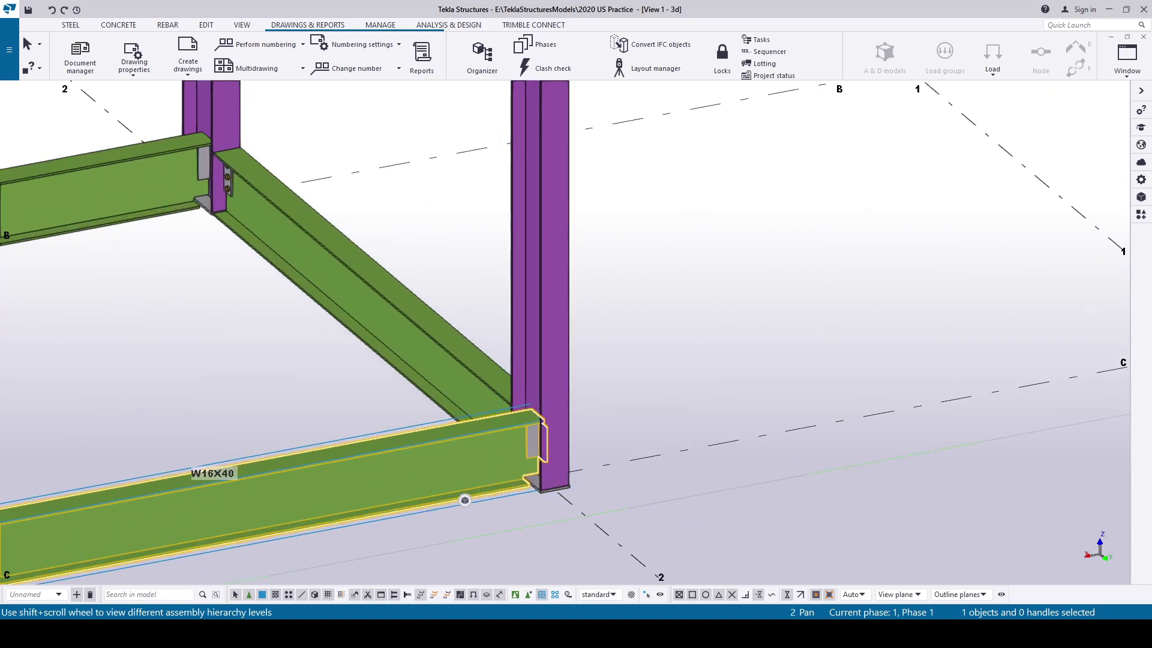
{"action": "scroll", "coordinate": [465, 500], "scroll_direction": "down", "scroll_amount": 5}
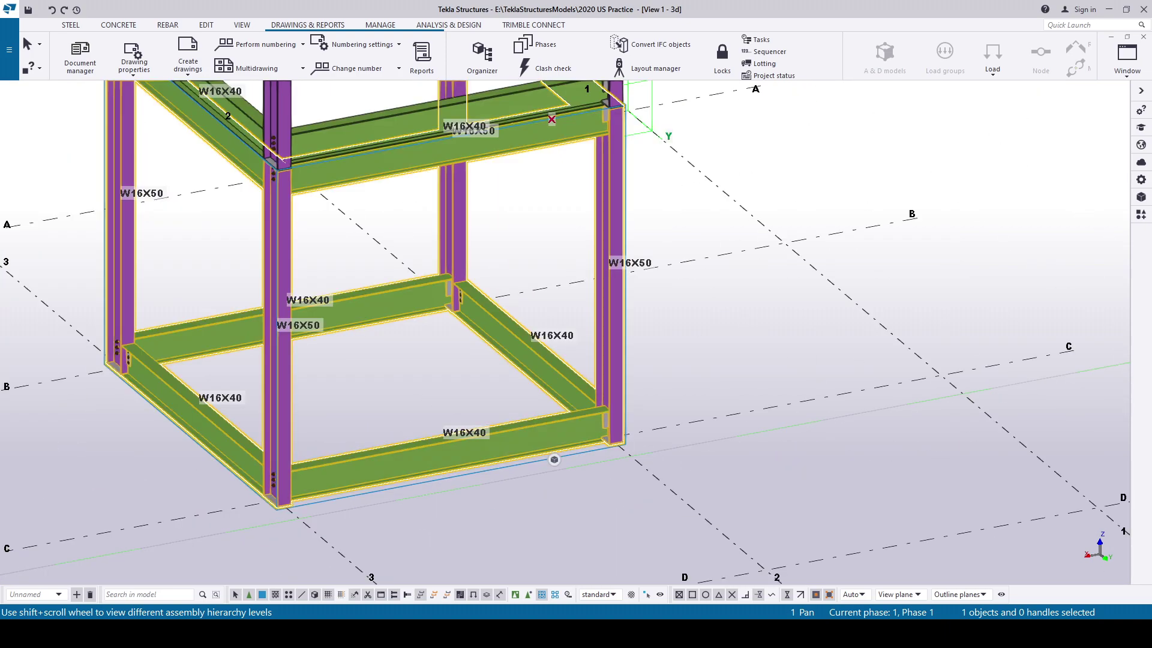
{"action": "scroll", "coordinate": [582, 447], "scroll_direction": "down", "scroll_amount": 1, "text": "shift"}
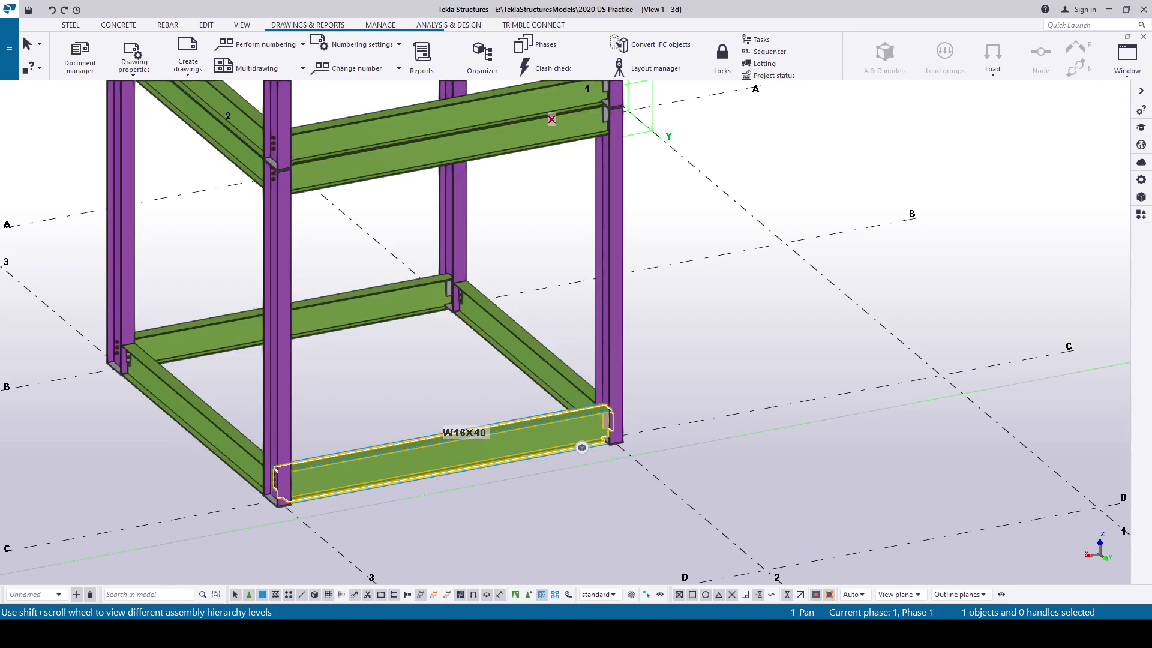
{"action": "scroll", "coordinate": [582, 447], "scroll_direction": "down", "scroll_amount": 1, "text": "shift"}
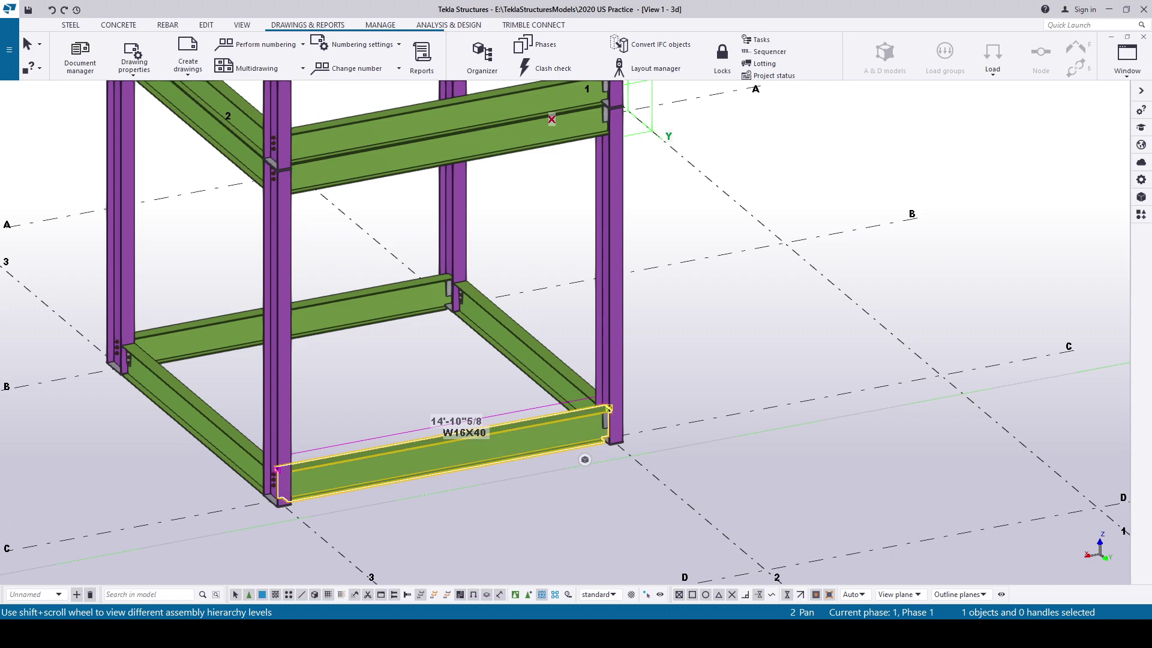
{"action": "left_click", "coordinate": [625, 440]}
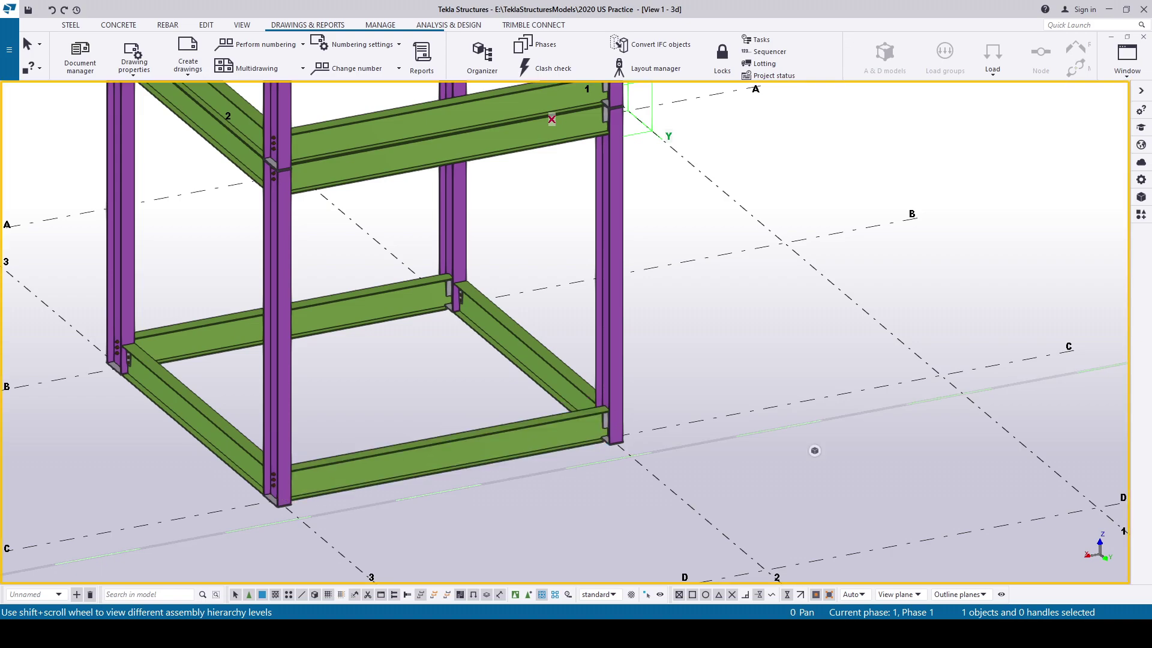
Inquire the middle storey assembly again, check its assembly information and close the report.
{"action": "scroll", "coordinate": [814, 450], "scroll_direction": "down", "scroll_amount": 5}
{"action": "scroll", "coordinate": [814, 450], "scroll_direction": "up", "scroll_amount": 2}
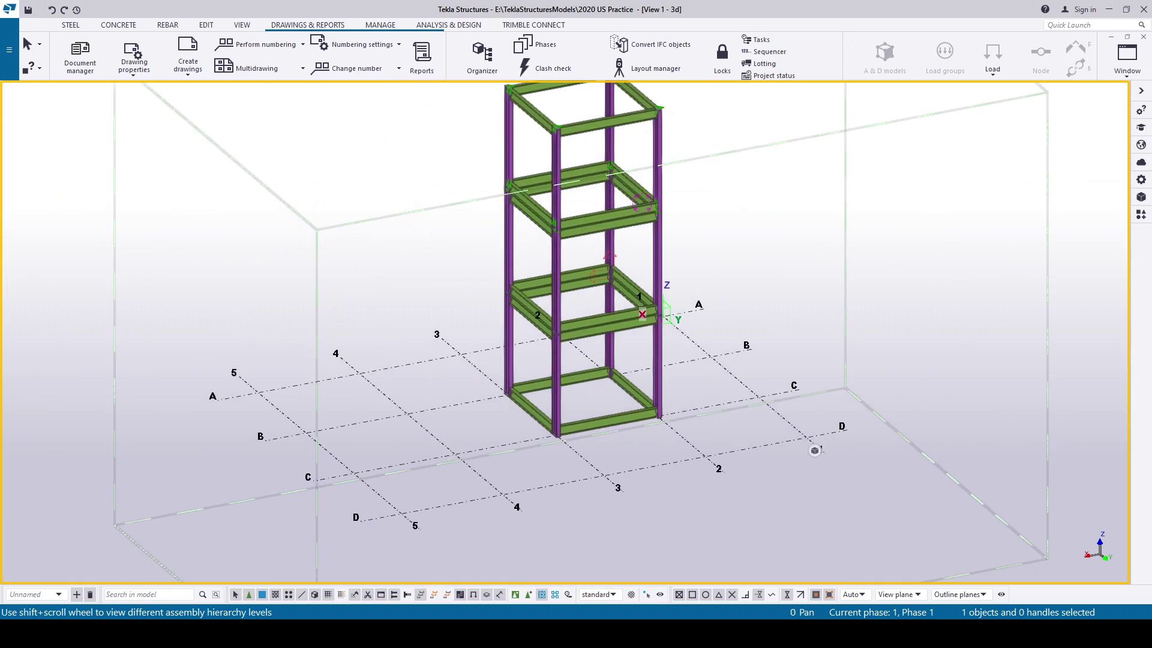
{"action": "middle_click_drag", "start_coordinate": [738, 190], "coordinate": [682, 243]}
{"action": "right_click", "coordinate": [683, 243]}
{"action": "left_click", "coordinate": [714, 249]}
{"action": "scroll", "coordinate": [635, 276], "scroll_direction": "down", "scroll_amount": 3}
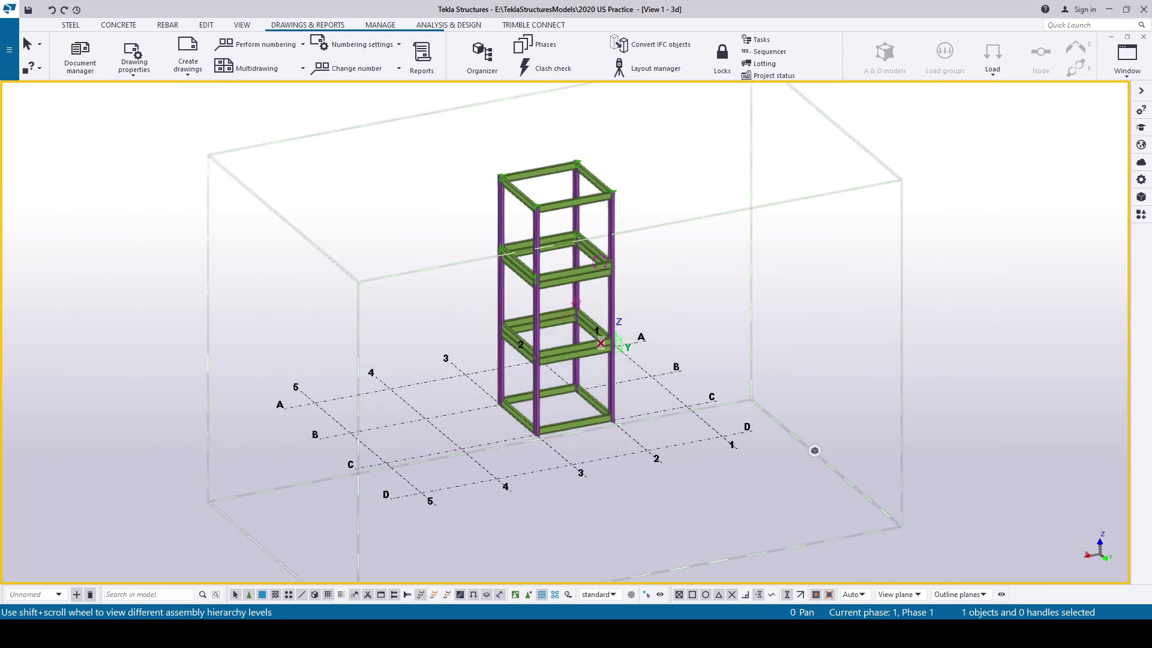
{"action": "middle_click_drag", "start_coordinate": [635, 276], "coordinate": [567, 373]}
{"action": "scroll", "coordinate": [567, 372], "scroll_direction": "down", "scroll_amount": 1}
{"action": "left_click_drag", "start_coordinate": [388, 221], "coordinate": [701, 582]}
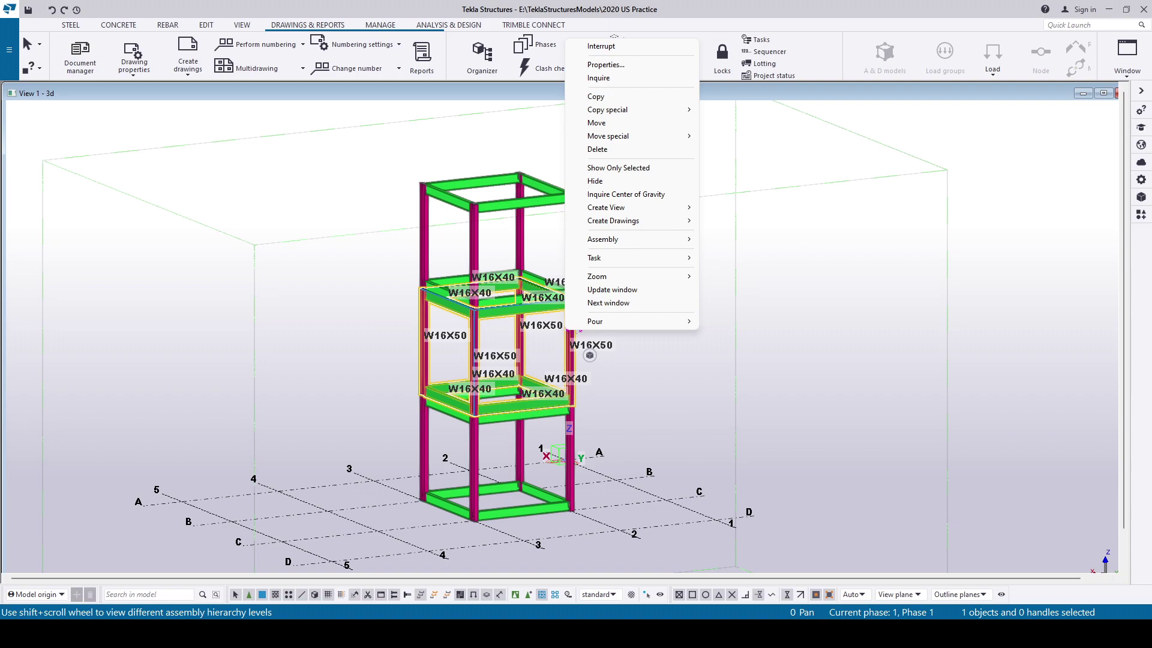
{"action": "left_click", "coordinate": [600, 78]}
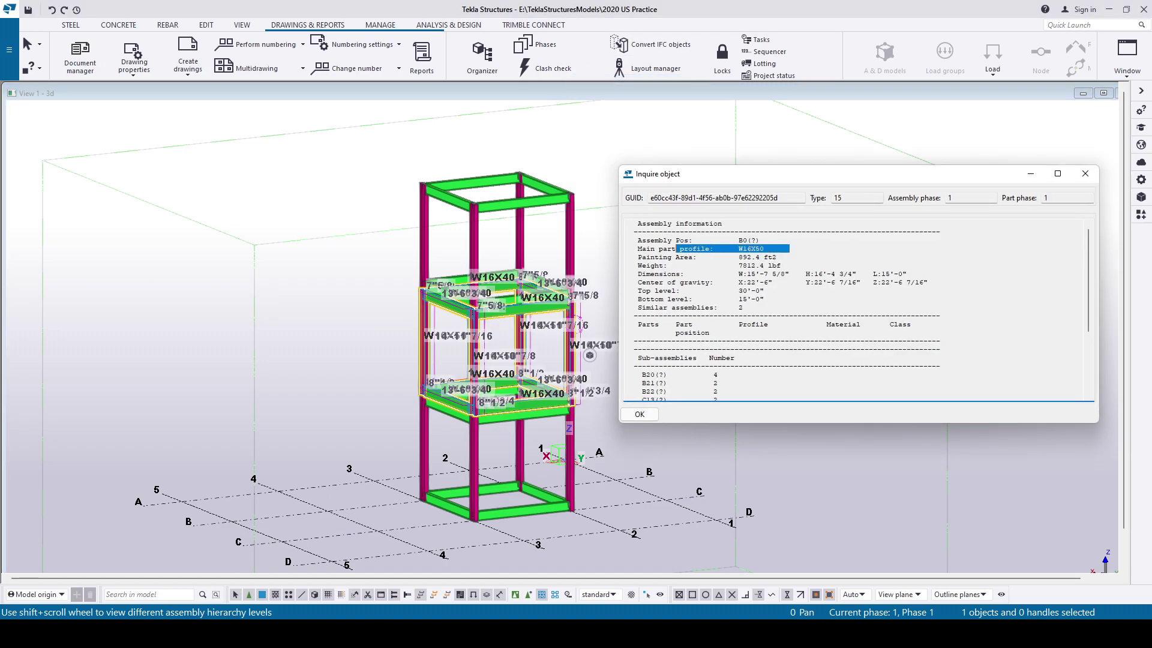
{"action": "left_click", "coordinate": [1085, 173]}
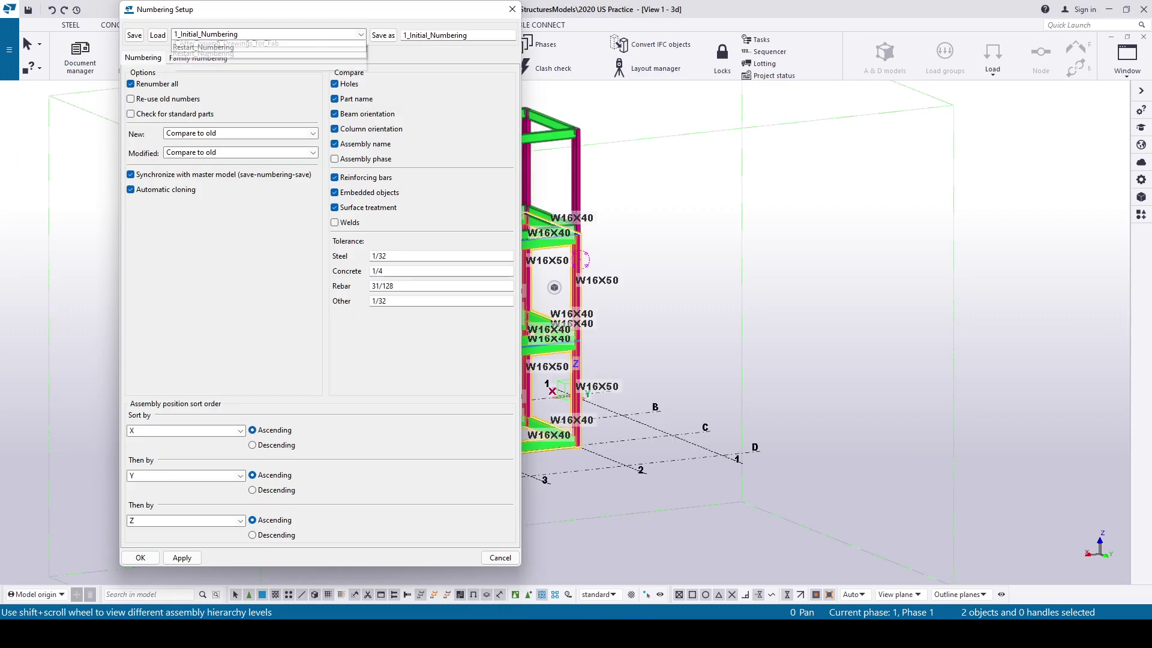
Load and apply the 2_Before_Creating_Drawings numbering settings and run the numbering.
{"action": "left_click", "coordinate": [361, 35]}
{"action": "left_click", "coordinate": [217, 67]}
{"action": "left_click", "coordinate": [157, 35]}
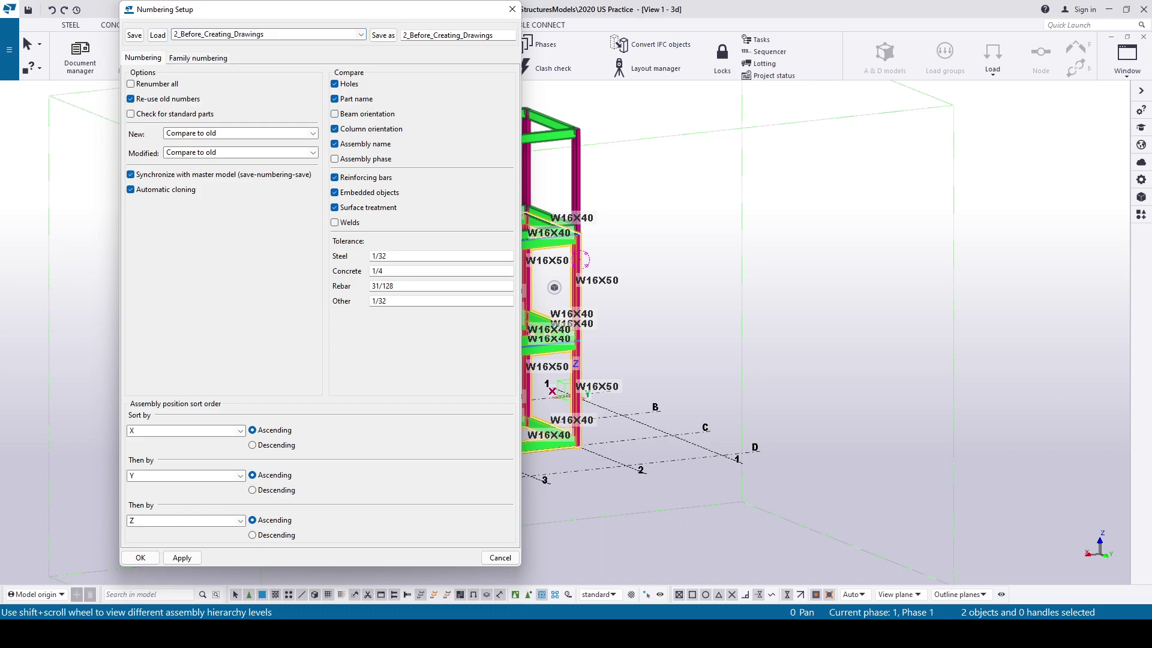
{"action": "left_click", "coordinate": [181, 557]}
{"action": "left_click", "coordinate": [140, 557]}
{"action": "left_click", "coordinate": [260, 44]}
{"action": "left_click", "coordinate": [260, 74]}
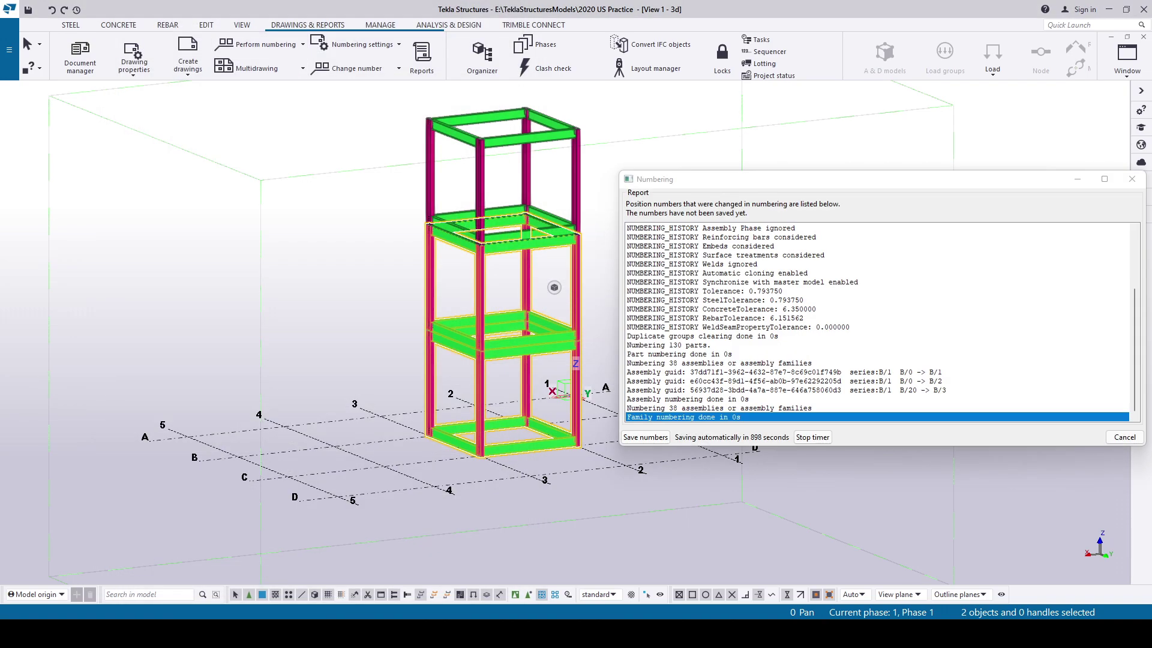
Examine the changed assembly entries in the numbering report by locating each one in the model.
{"action": "left_click", "coordinate": [784, 372]}
{"action": "left_click", "coordinate": [784, 381]}
{"action": "left_click", "coordinate": [784, 399]}
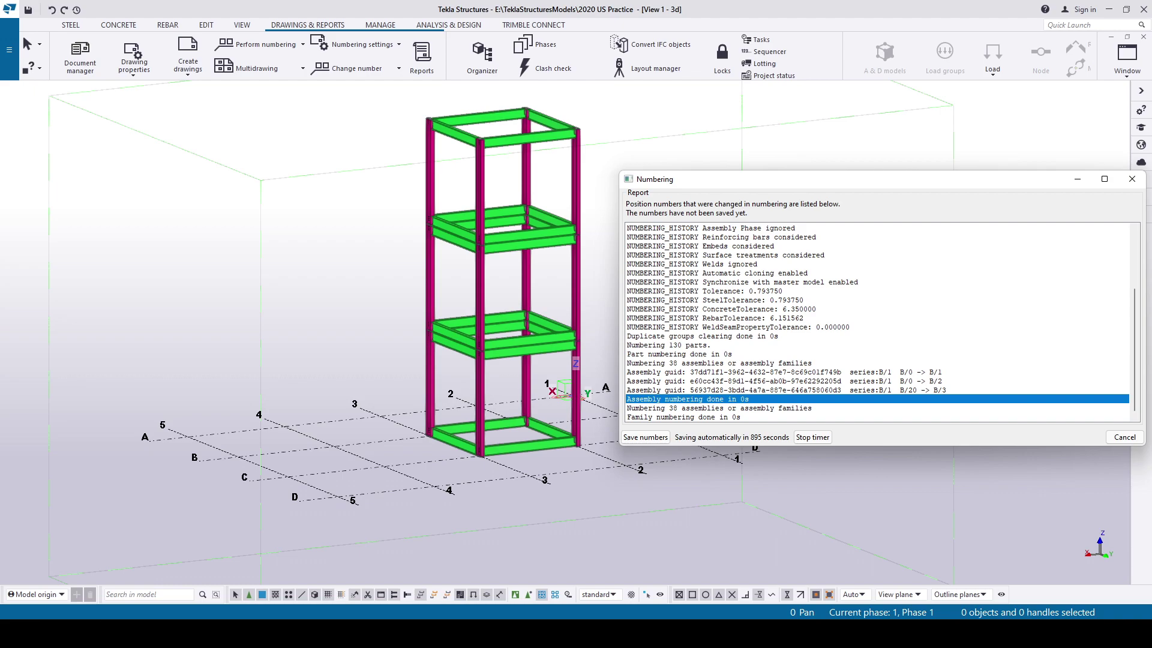
{"action": "left_click", "coordinate": [784, 390]}
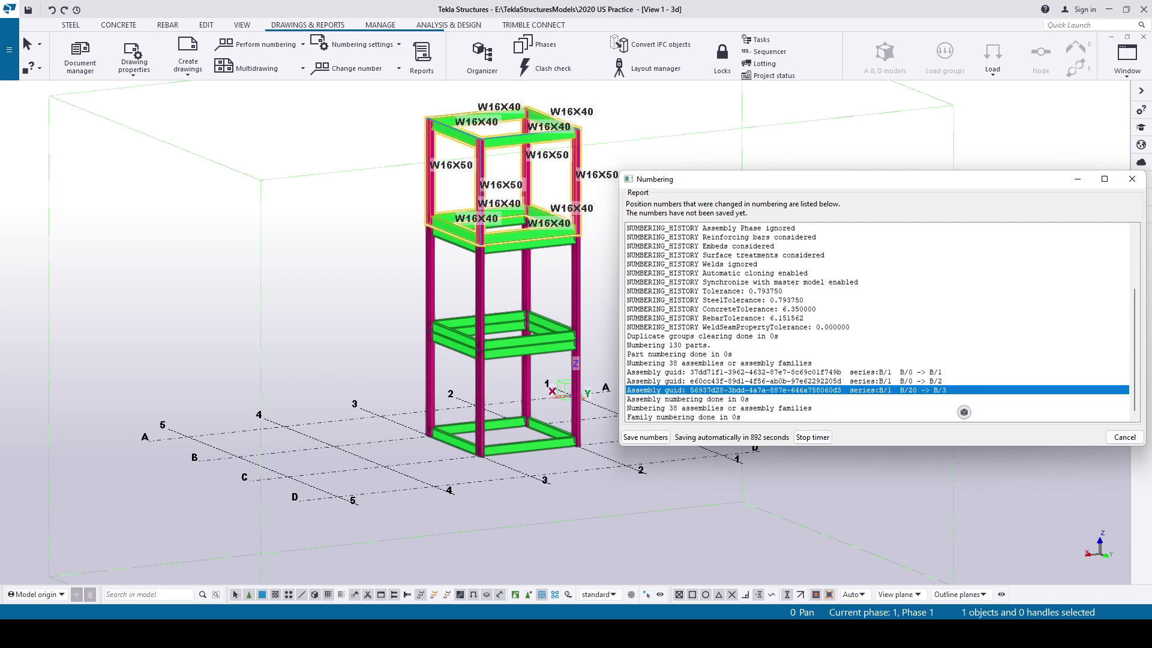
Stop the automatic save countdown in the numbering report and save the new position numbers.
{"action": "mouse_move", "coordinate": [965, 412]}
{"action": "left_click", "coordinate": [813, 437]}
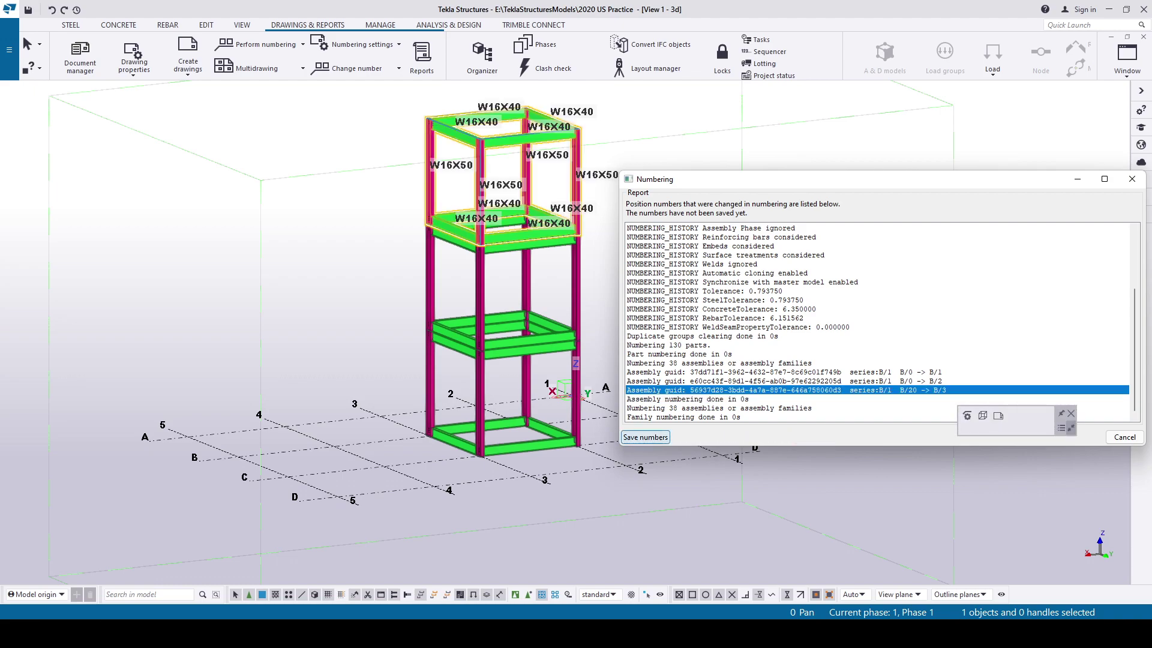
{"action": "left_click", "coordinate": [646, 437]}
Inquire the bottom storey assembly, check its assembly position and sub-assemblies, and close the report.
{"action": "right_click", "coordinate": [572, 387]}
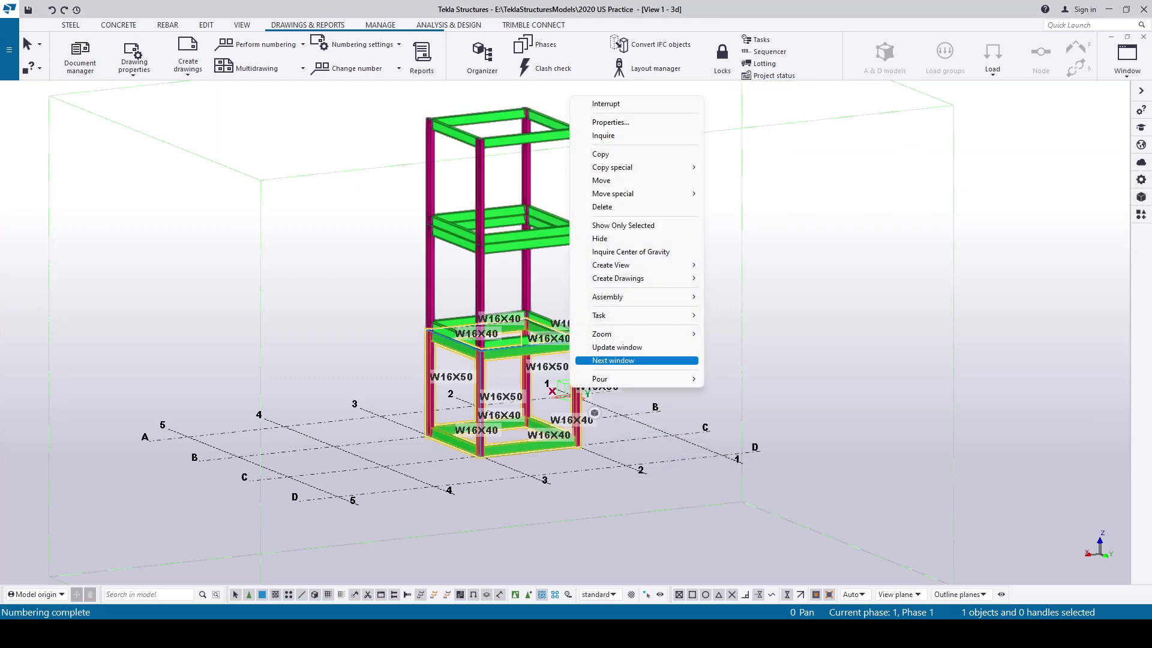
{"action": "left_click", "coordinate": [604, 136]}
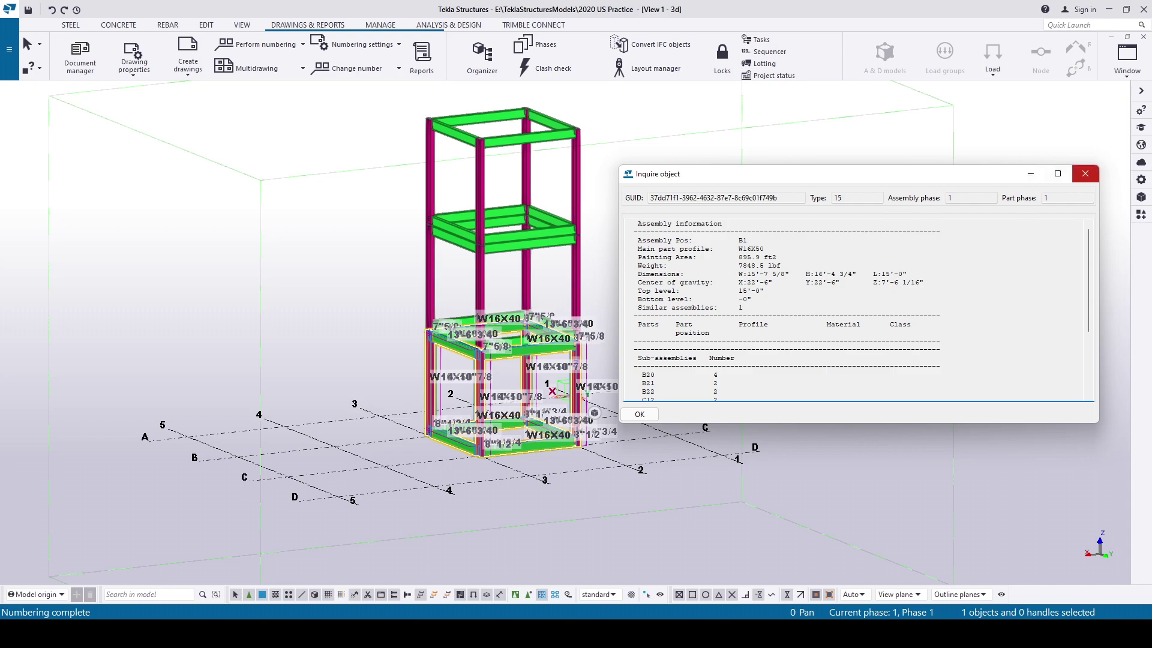
{"action": "left_click", "coordinate": [1086, 173]}
Select all members of the steel frame and create their assembly drawings.
{"action": "scroll", "coordinate": [959, 559], "scroll_direction": "down", "scroll_amount": 2}
{"action": "left_click_drag", "start_coordinate": [701, 177], "coordinate": [528, 486]}
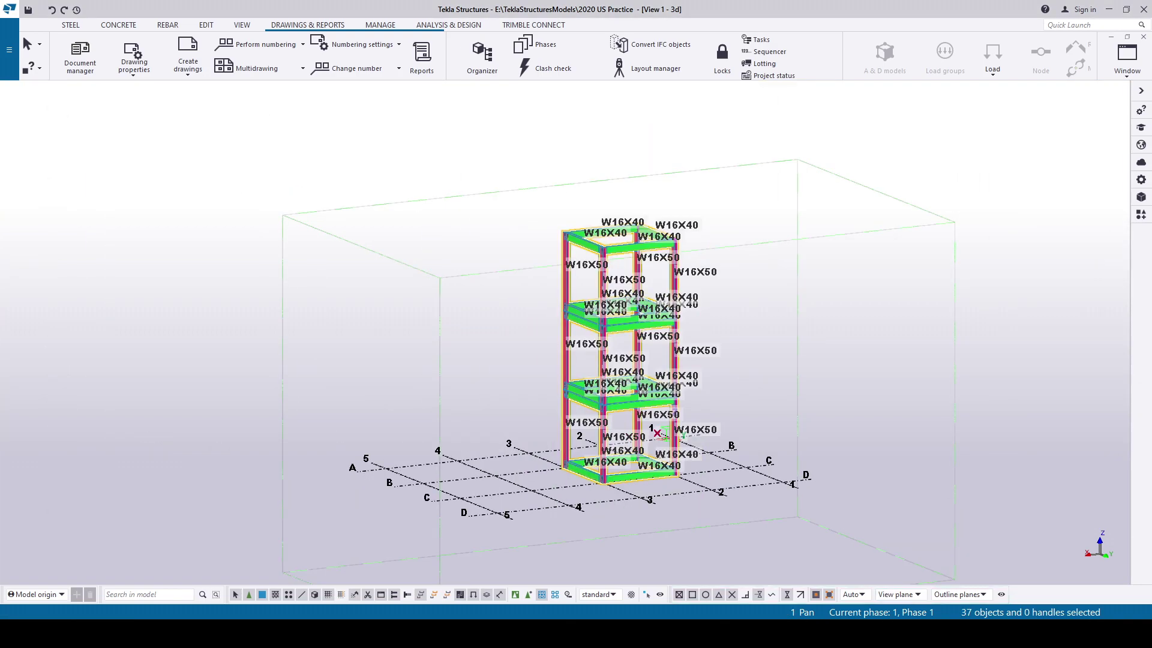
{"action": "right_click", "coordinate": [855, 288]}
{"action": "key", "text": "Escape"}
{"action": "left_click", "coordinate": [187, 66]}
{"action": "left_click", "coordinate": [204, 105]}
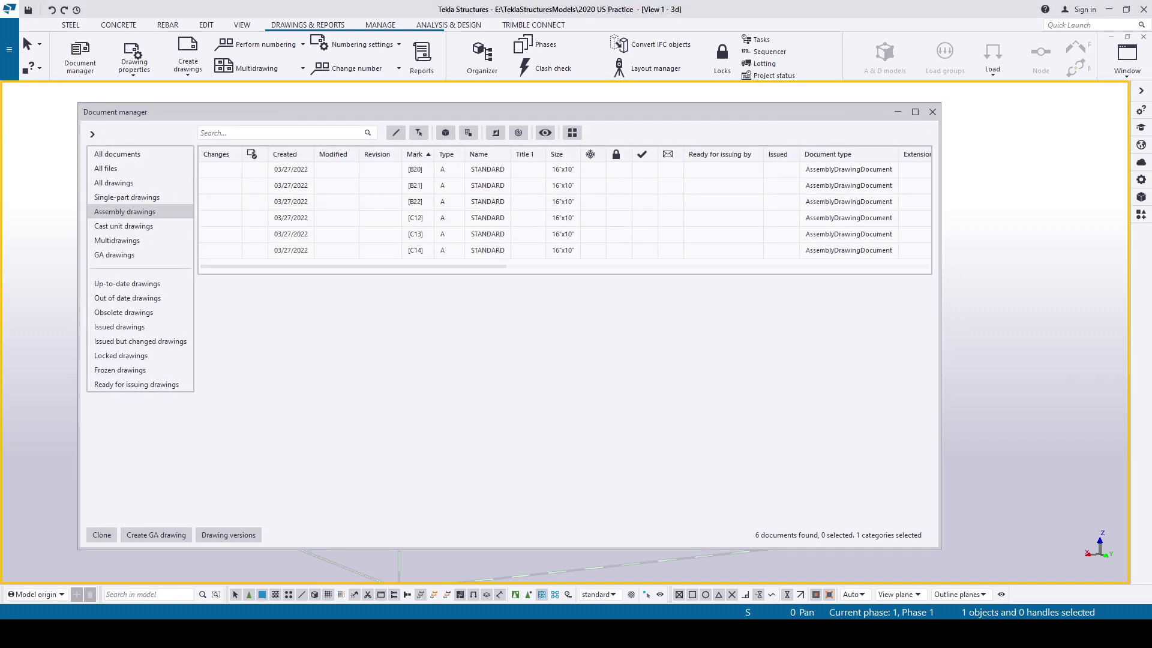
Open the C14 column assembly drawing, examine its bill of material, and close the drawing and the document list.
{"action": "left_click_drag", "start_coordinate": [633, 114], "coordinate": [880, 132]}
{"action": "left_click", "coordinate": [735, 189]}
{"action": "left_click", "coordinate": [735, 222], "text": "shift"}
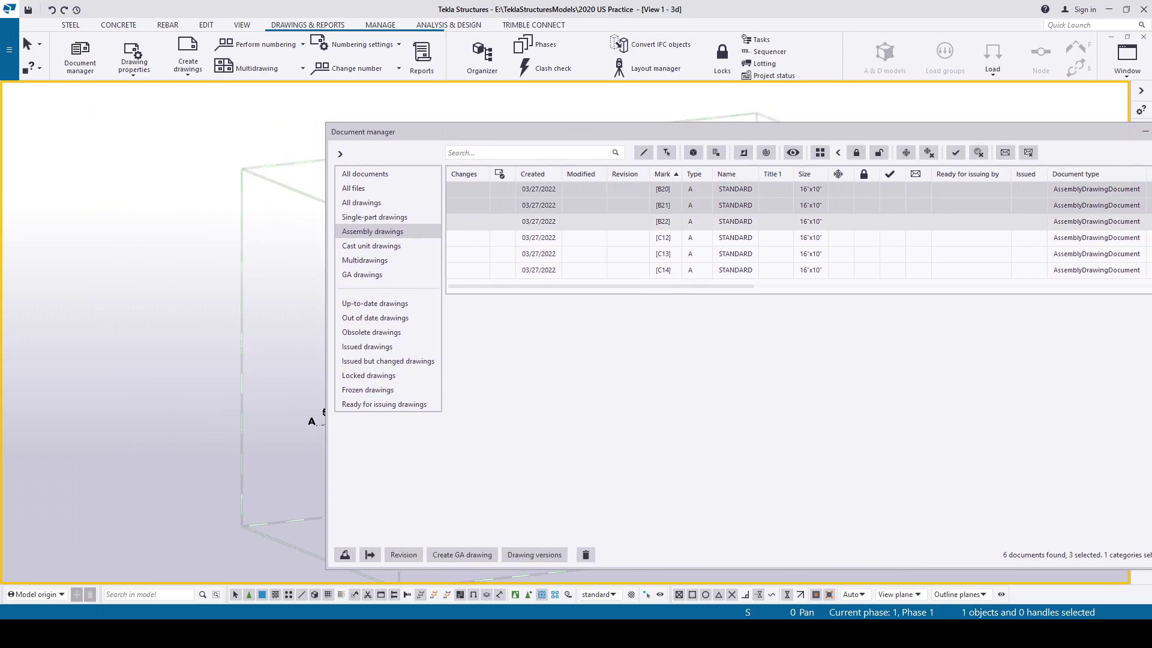
{"action": "left_click", "coordinate": [735, 238]}
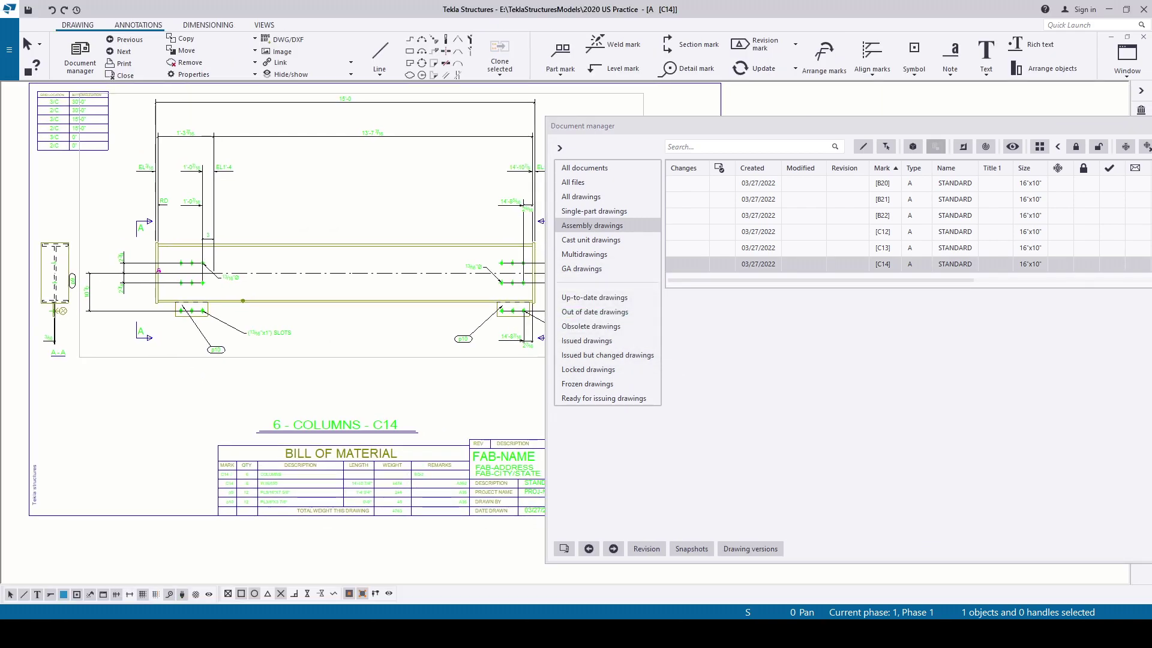
{"action": "scroll", "coordinate": [334, 513], "scroll_direction": "up", "scroll_amount": 5}
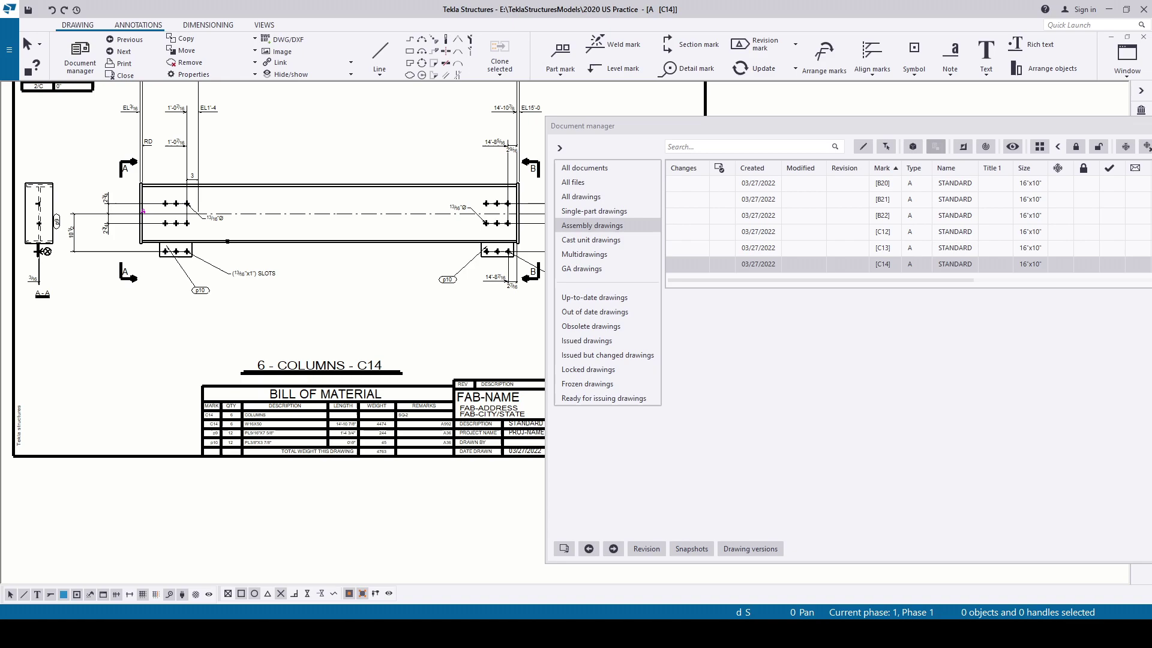
{"action": "middle_click_drag", "start_coordinate": [130, 418], "coordinate": [198, 374]}
{"action": "scroll", "coordinate": [198, 373], "scroll_direction": "up", "scroll_amount": 1}
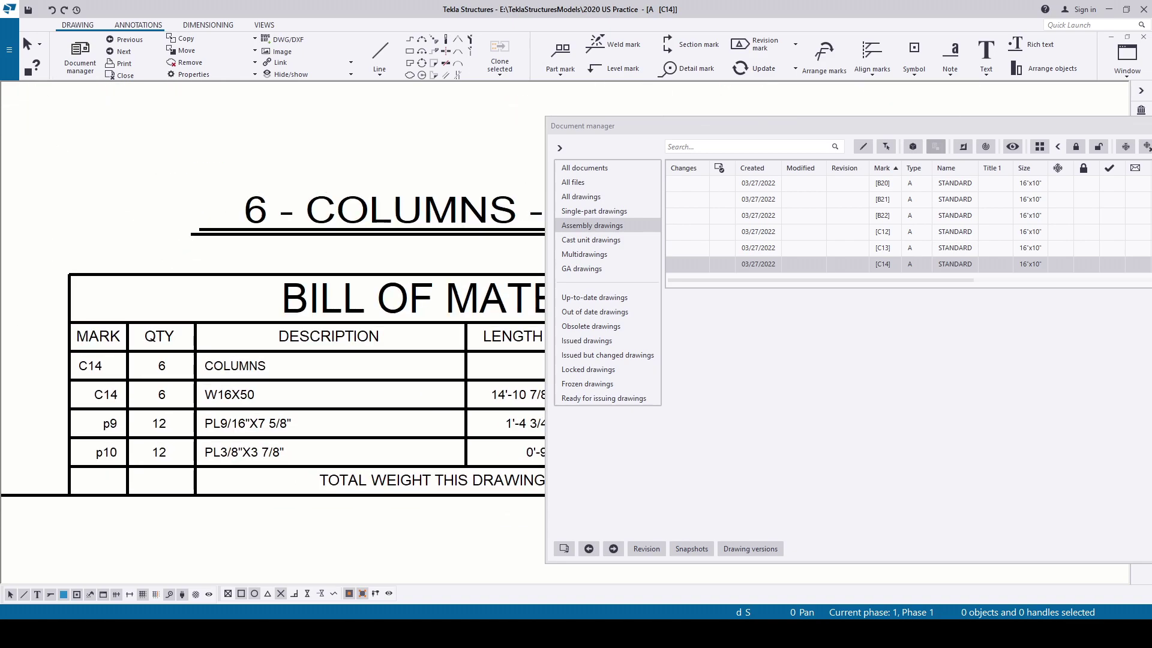
{"action": "left_click", "coordinate": [963, 146]}
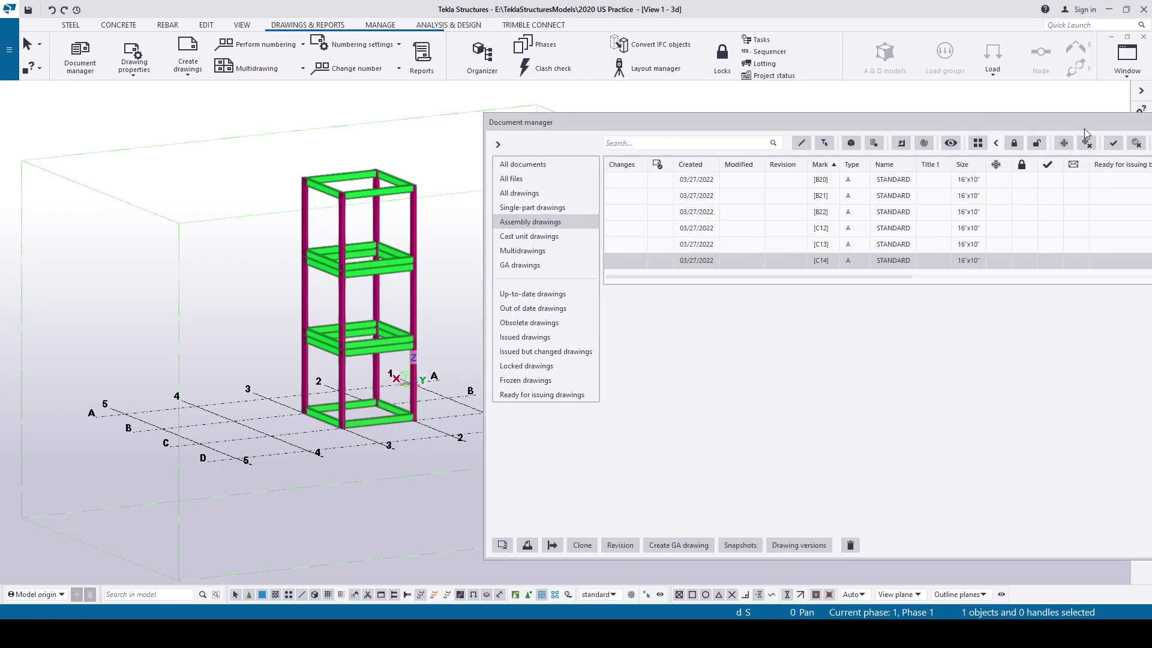
{"action": "left_click_drag", "start_coordinate": [969, 128], "coordinate": [655, 143]}
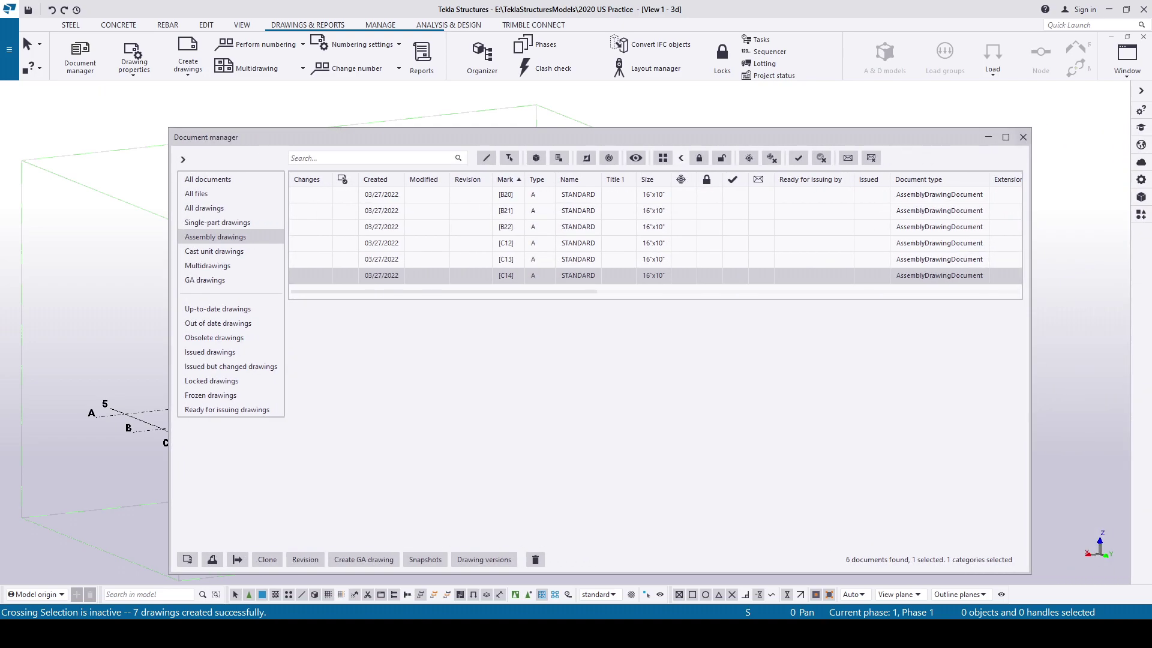
{"action": "left_click", "coordinate": [1023, 136]}
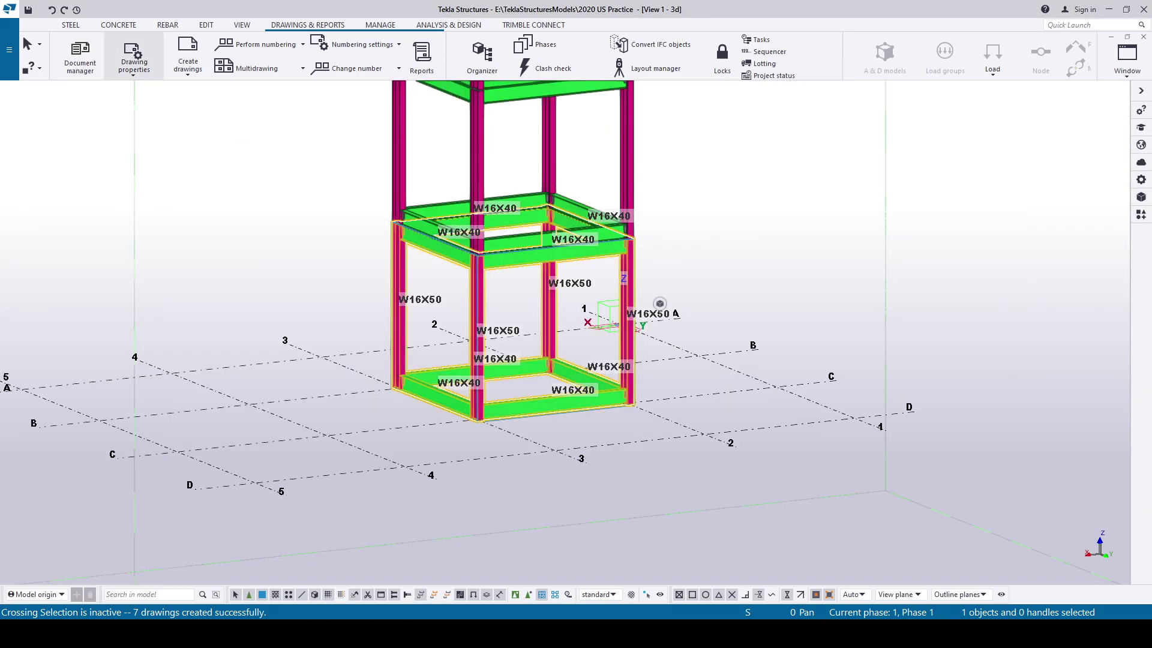
Load the _ML_Assembly_with_BOM settings into the assembly drawing properties and accept them.
{"action": "left_click", "coordinate": [133, 66]}
{"action": "left_click", "coordinate": [138, 117]}
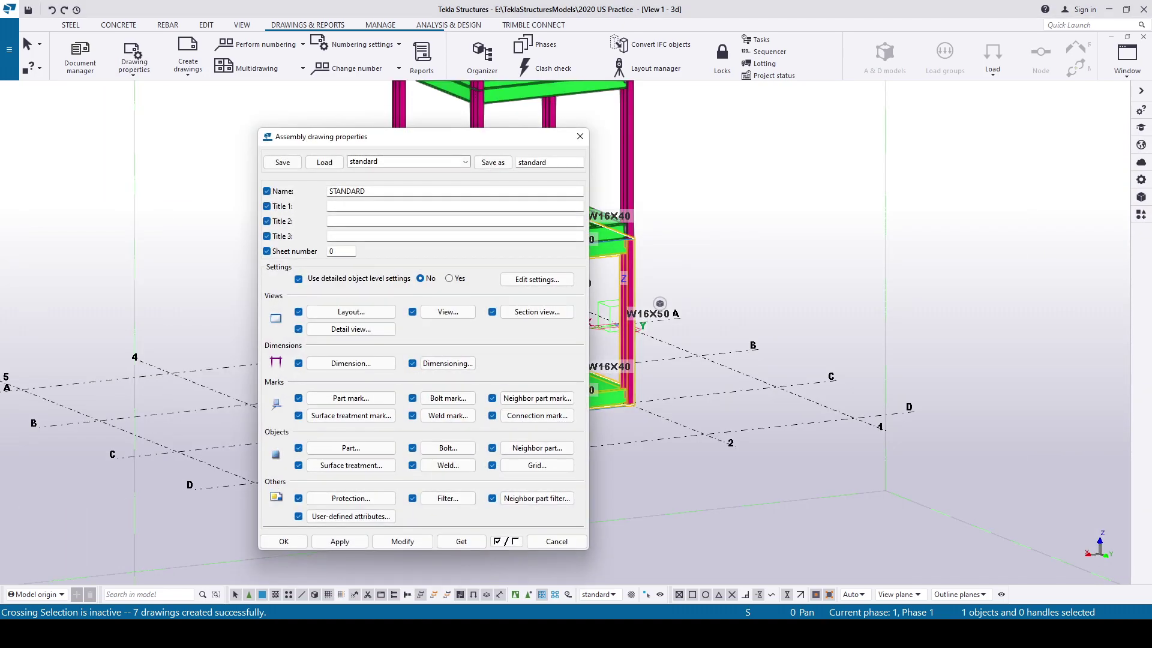
{"action": "left_click", "coordinate": [465, 162]}
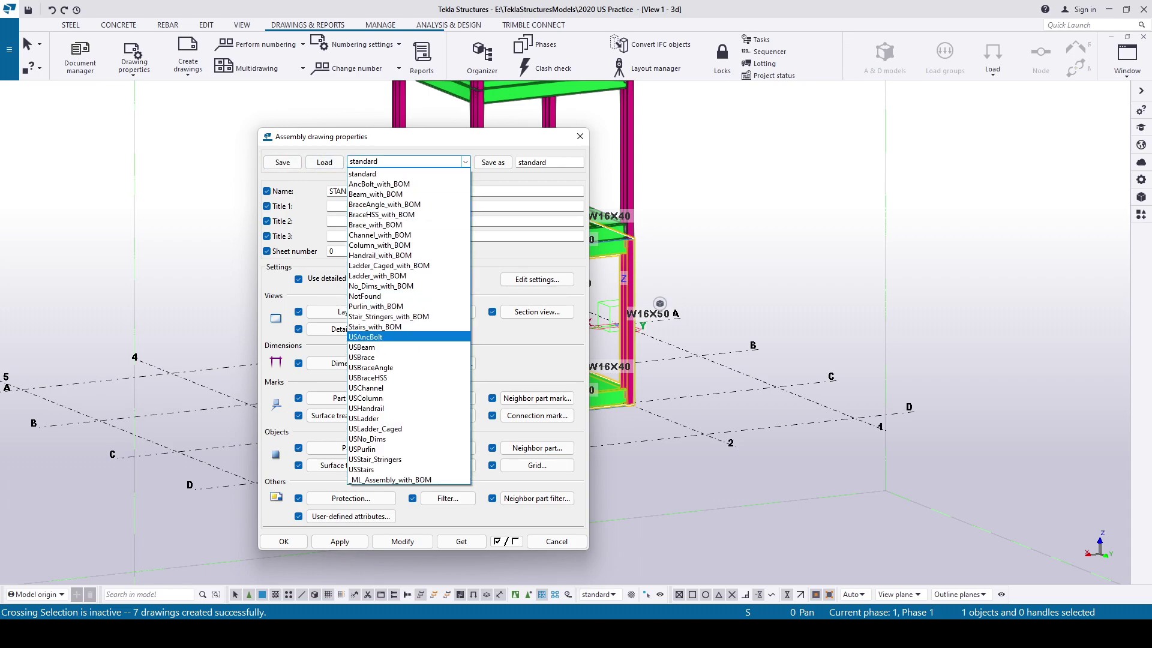
{"action": "left_click", "coordinate": [396, 480]}
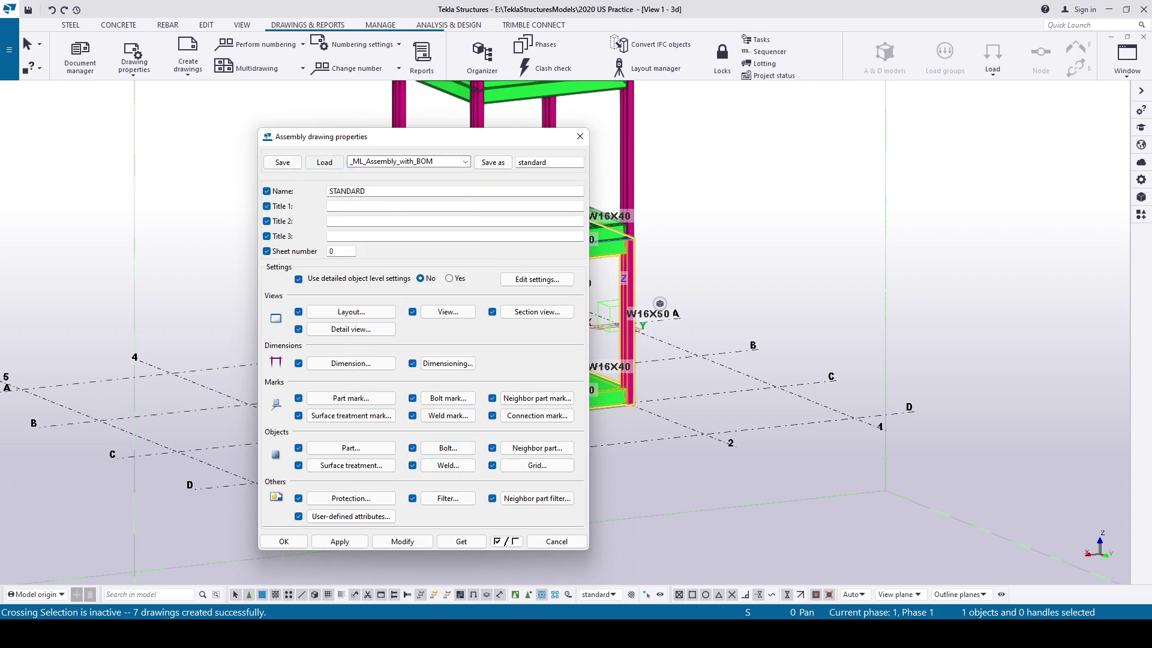
{"action": "left_click", "coordinate": [324, 162]}
{"action": "left_click", "coordinate": [284, 541]}
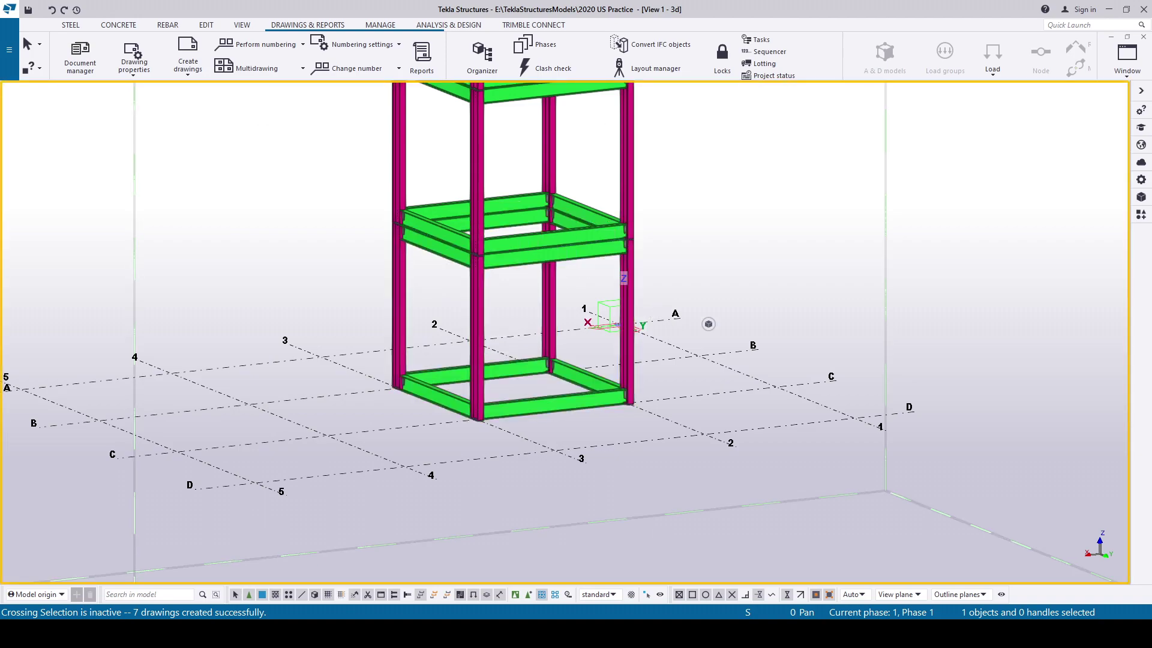
Create a multi-level assembly drawing of the bottom storey assembly.
{"action": "left_click", "coordinate": [672, 311]}
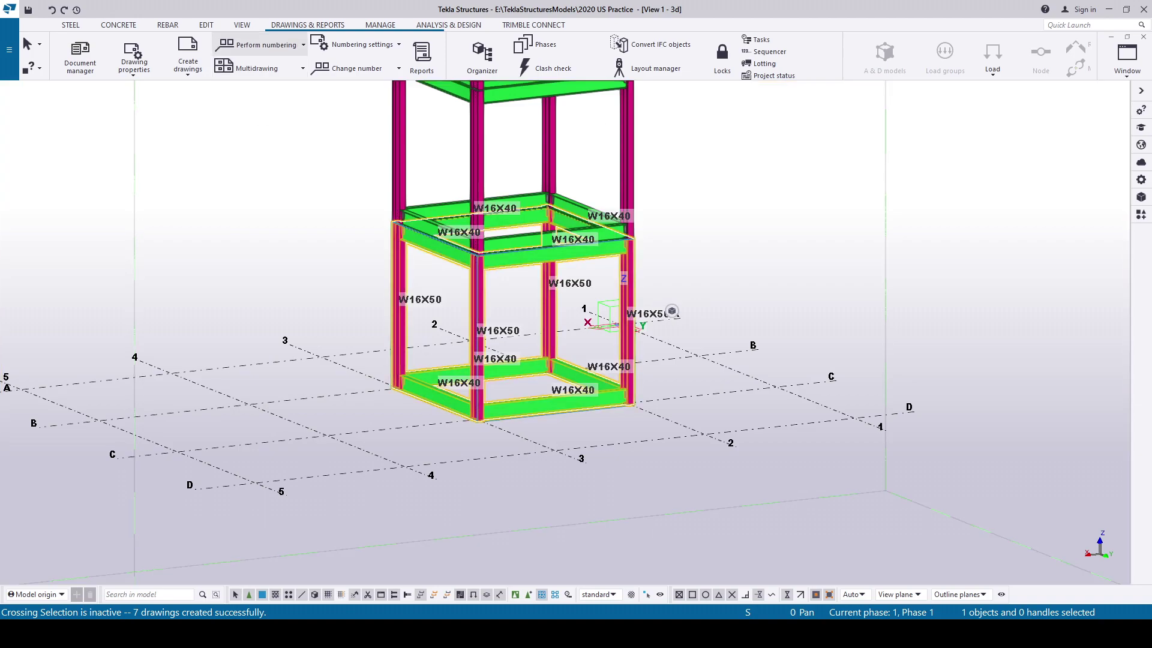
{"action": "left_click", "coordinate": [259, 44]}
{"action": "left_click", "coordinate": [187, 65]}
{"action": "left_click", "coordinate": [212, 141]}
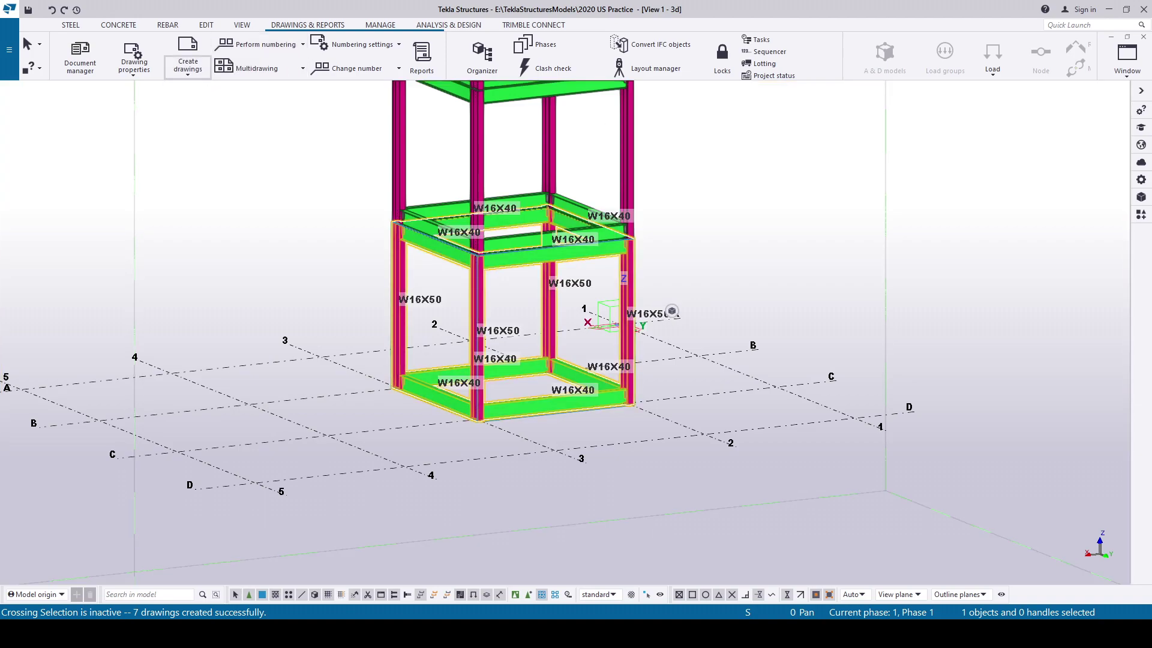
{"action": "left_click", "coordinate": [1020, 209]}
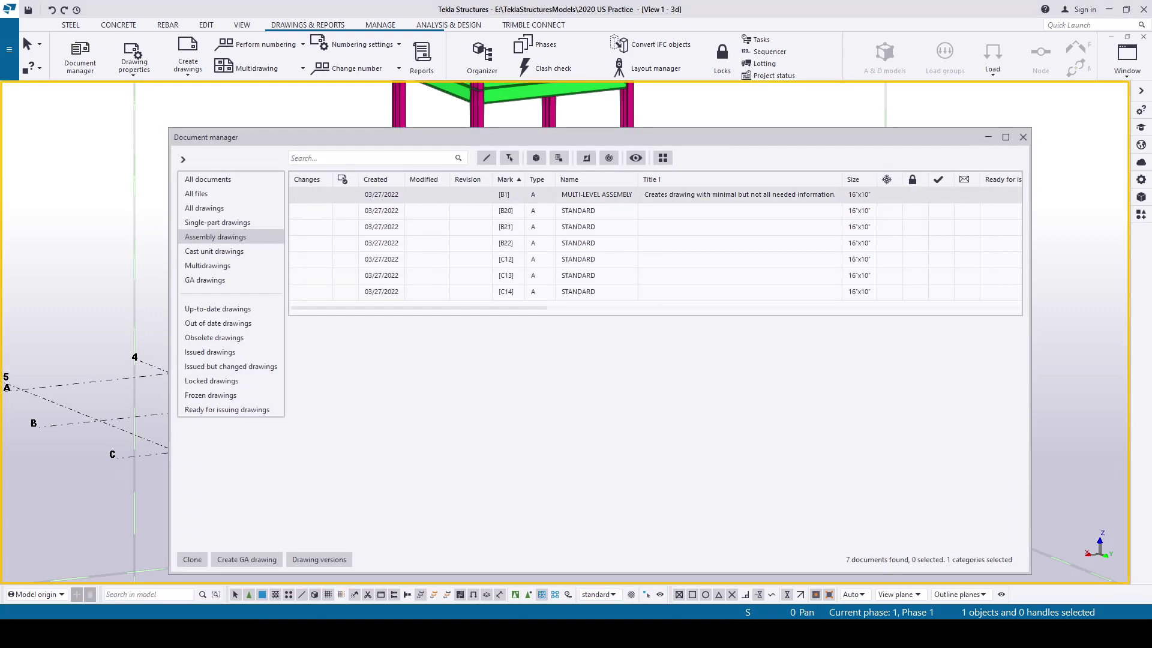
Open the B1 multi-level assembly drawing and examine its part marks, dimensions and the subassemblies in its bill of material.
{"action": "double_click", "coordinate": [597, 194]}
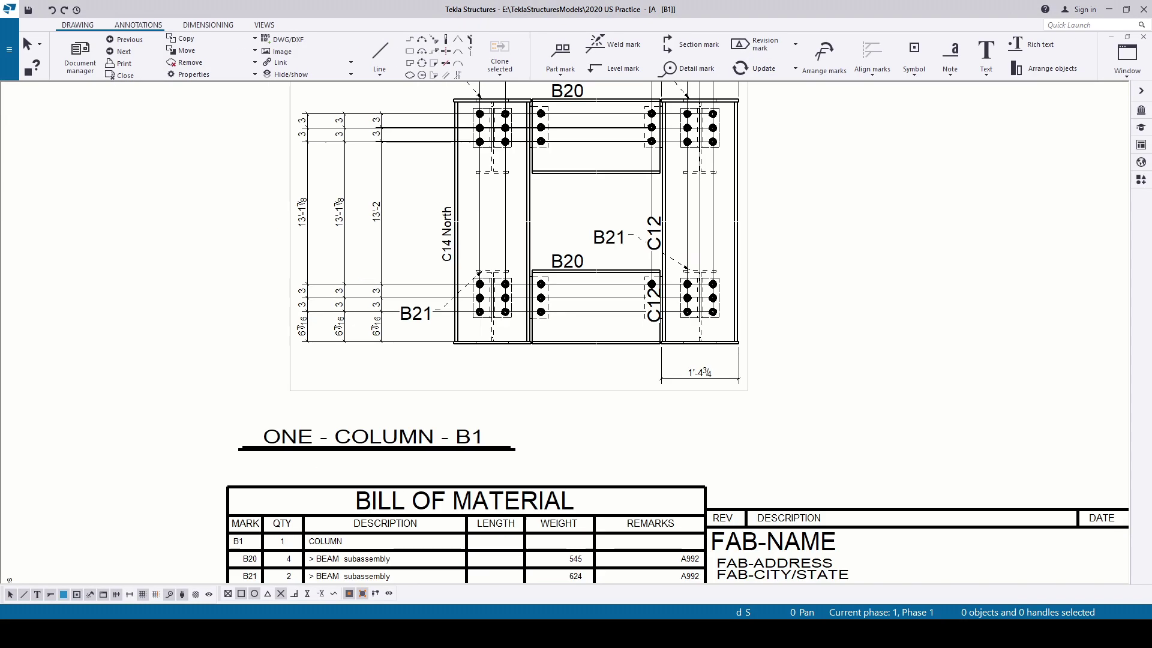
{"action": "scroll", "coordinate": [448, 468], "scroll_direction": "down", "scroll_amount": 2}
{"action": "scroll", "coordinate": [527, 269], "scroll_direction": "up", "scroll_amount": 5}
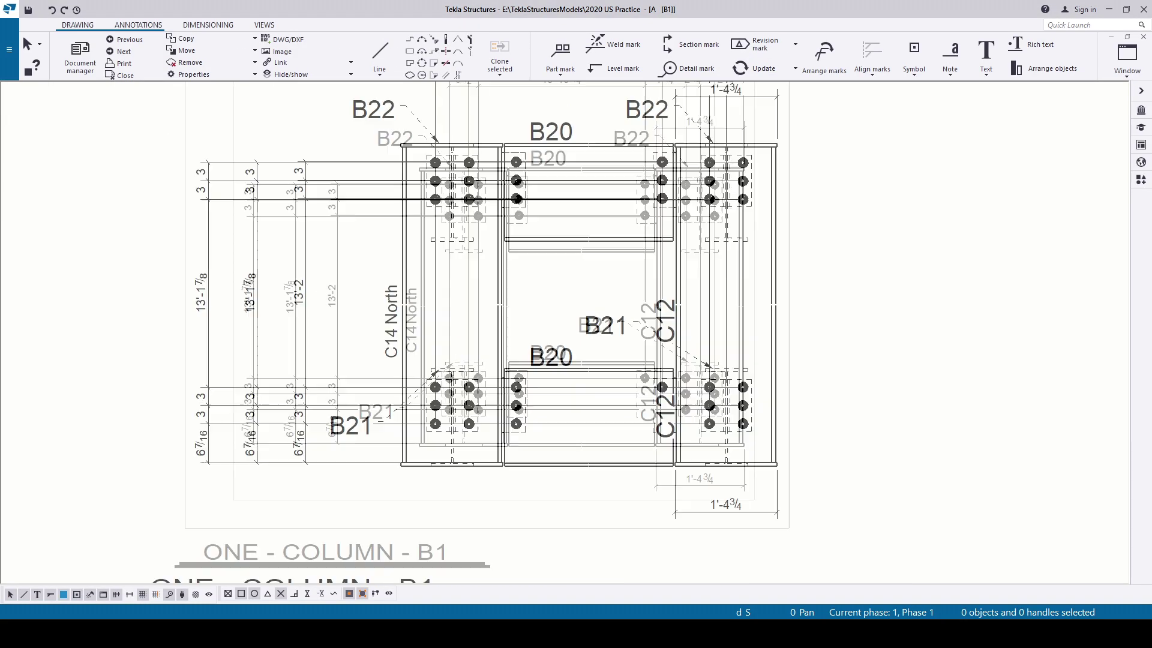
{"action": "scroll", "coordinate": [945, 248], "scroll_direction": "down", "scroll_amount": 3}
{"action": "middle_click_drag", "start_coordinate": [945, 252], "coordinate": [895, 120]}
{"action": "scroll", "coordinate": [598, 322], "scroll_direction": "up", "scroll_amount": 4}
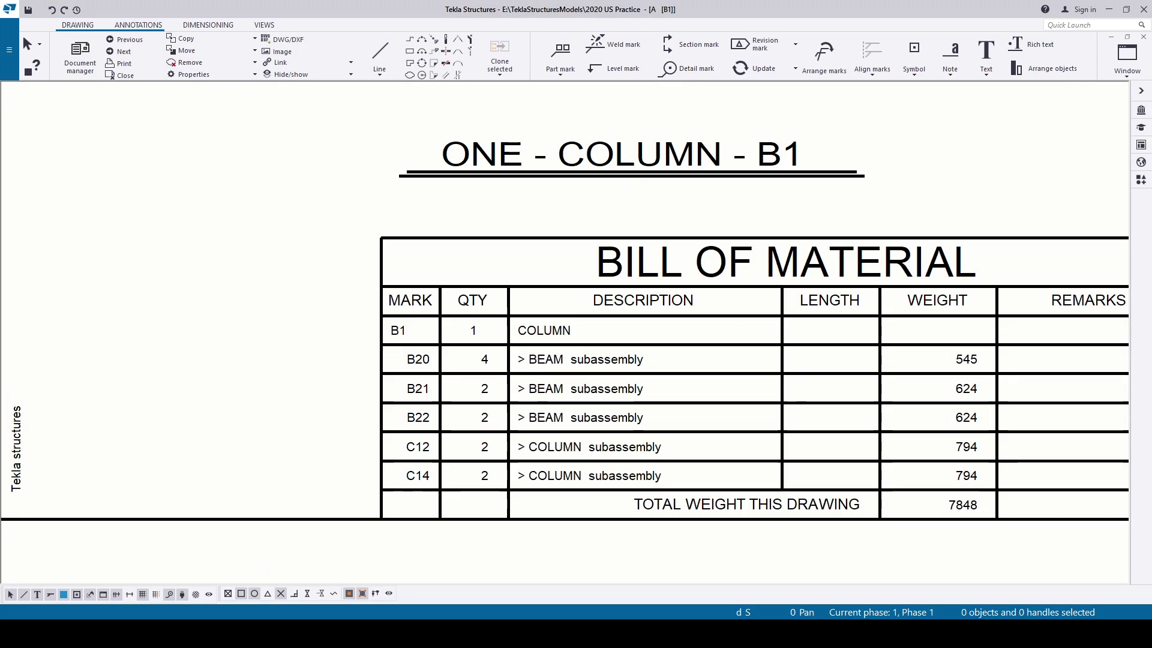
{"action": "left_click_drag", "start_coordinate": [322, 313], "coordinate": [599, 341]}
{"action": "left_click_drag", "start_coordinate": [337, 344], "coordinate": [682, 484]}
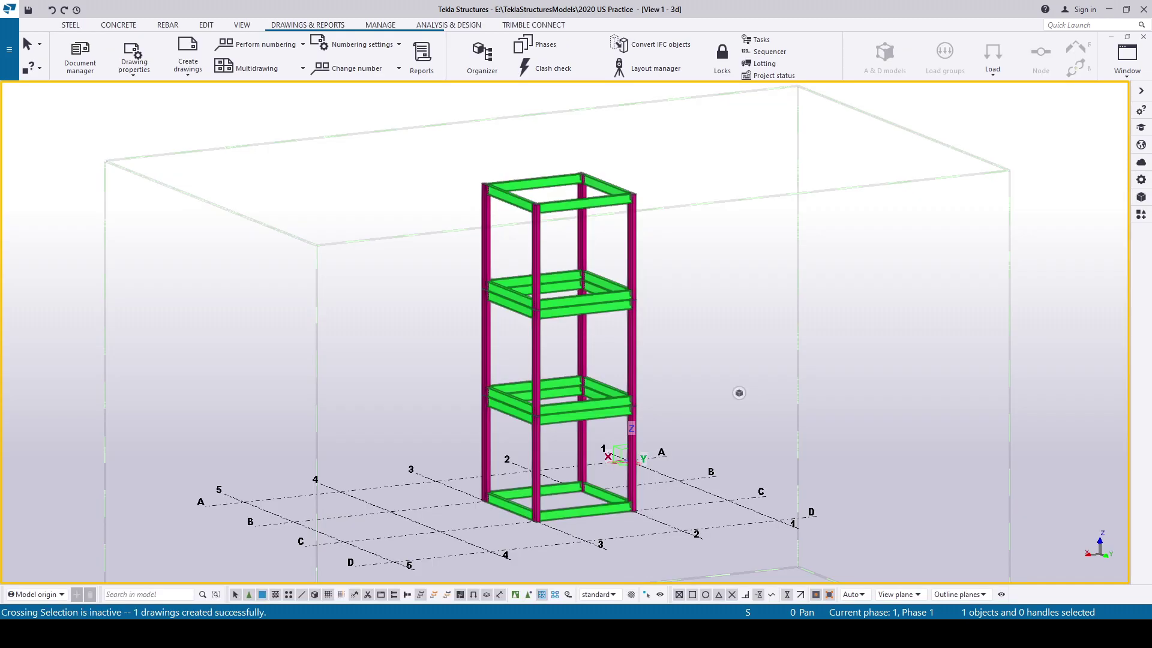
{"action": "scroll", "coordinate": [478, 411], "scroll_direction": "up", "scroll_amount": 6}
{"action": "middle_click_drag", "start_coordinate": [870, 305], "coordinate": [726, 430]}
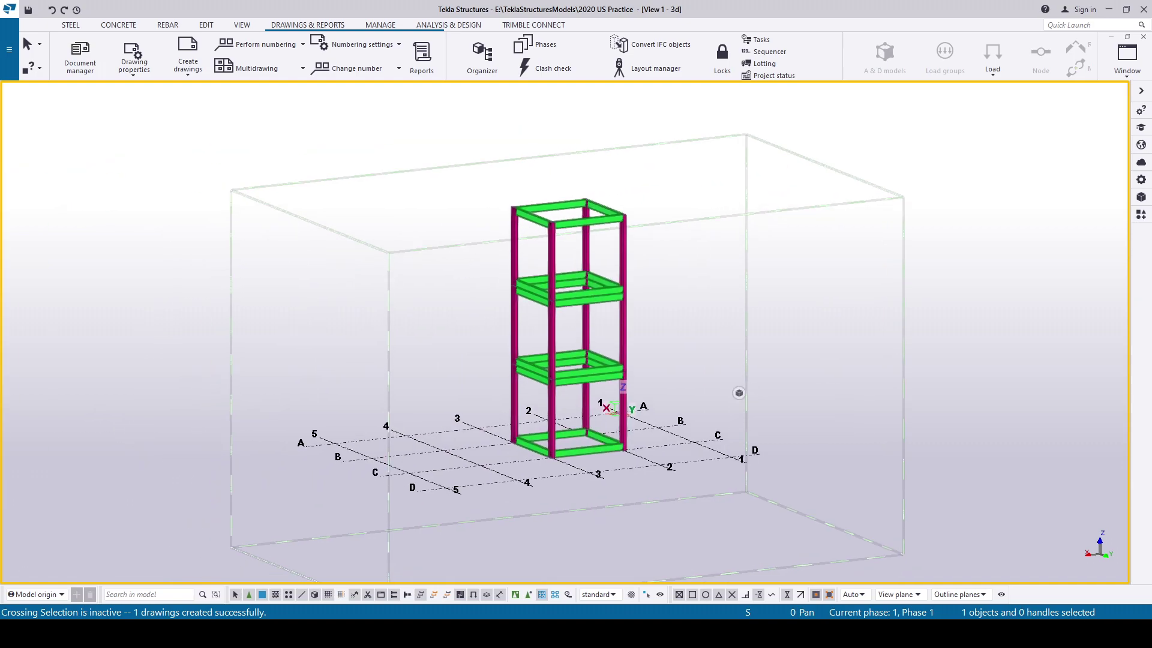